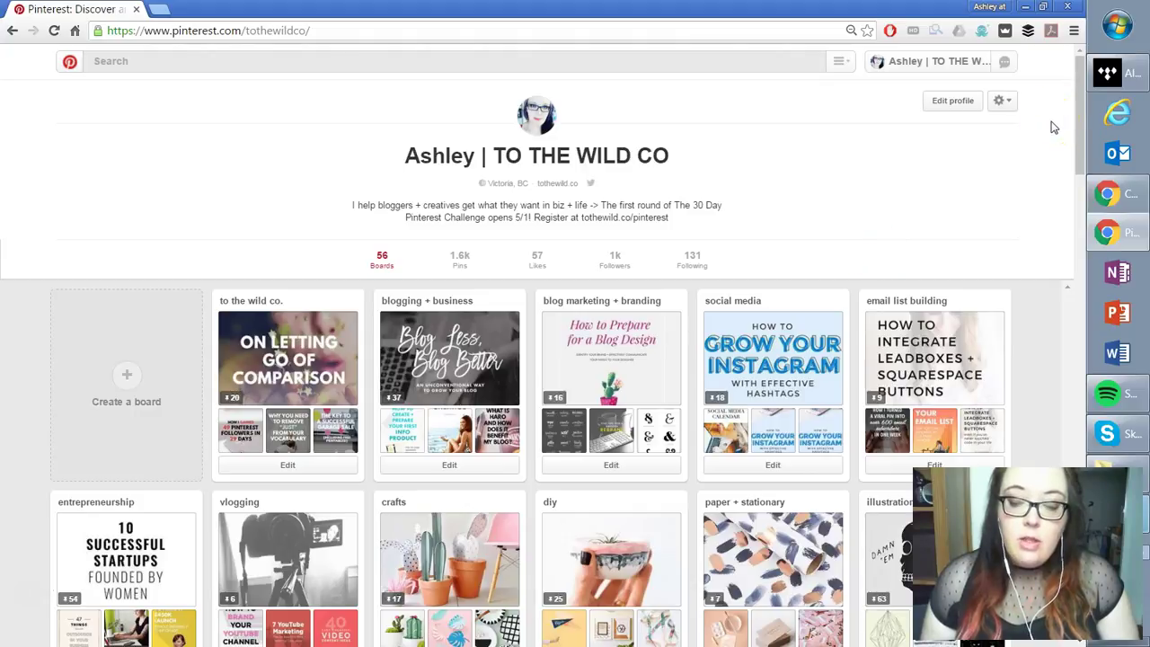
Go from Chrome Settings' Extensions page to the Chrome Web Store's Extensions category.
left_click(1074, 32)
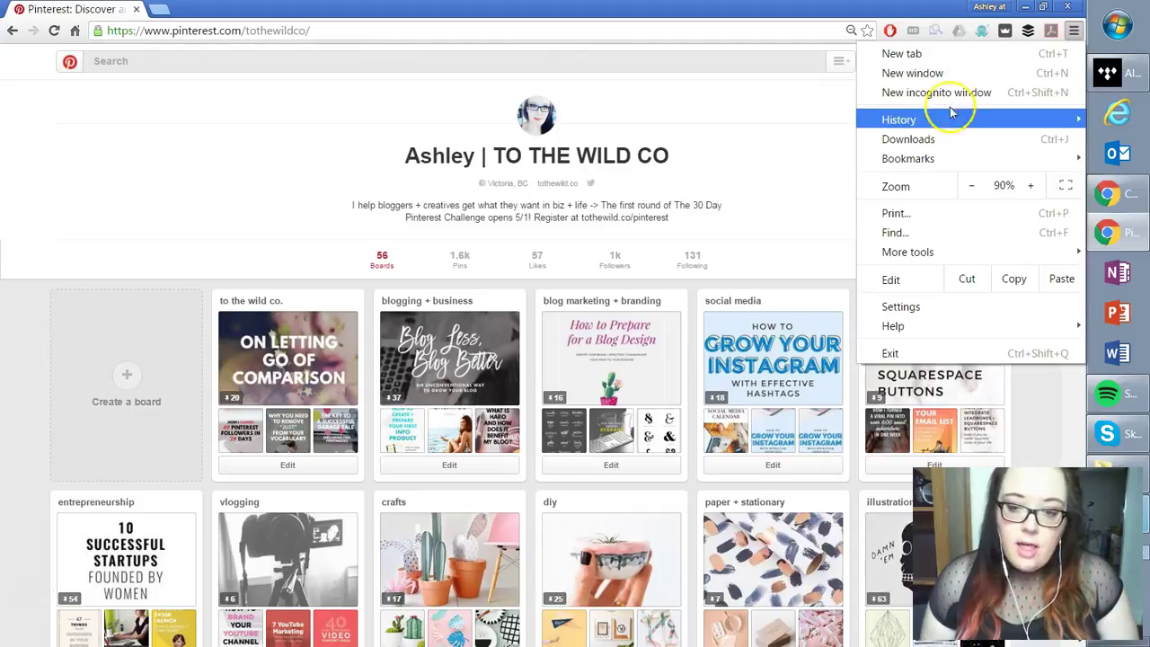
left_click(925, 307)
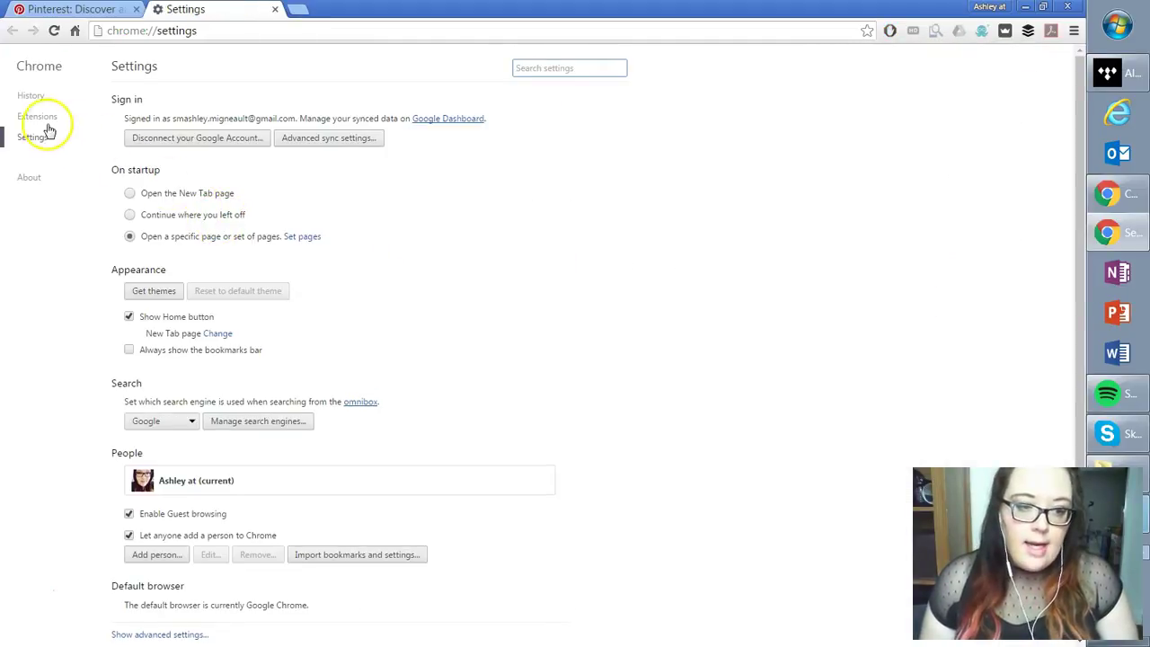
left_click(32, 119)
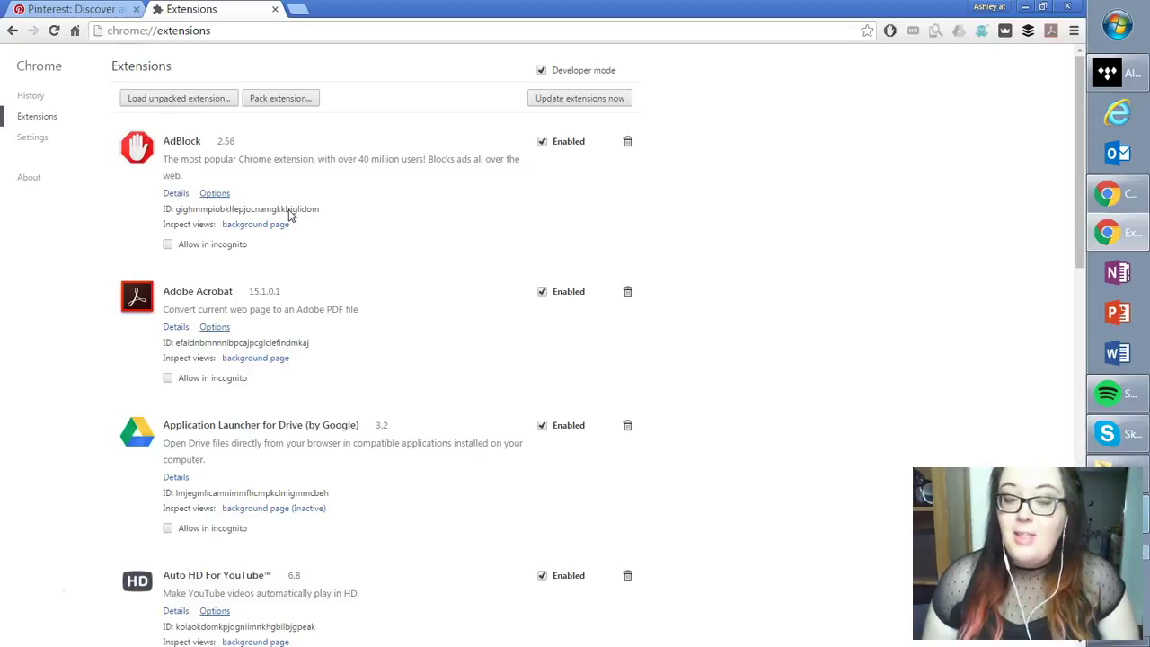
left_click(285, 212)
scroll(287, 224, "down", 12)
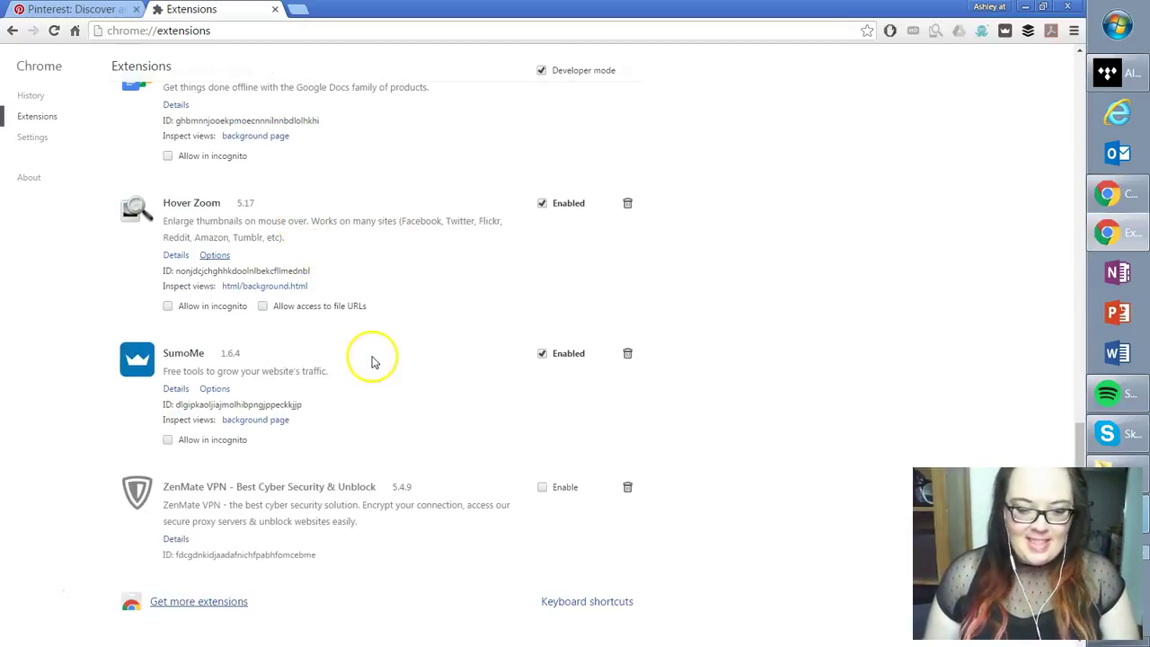
left_click(176, 609)
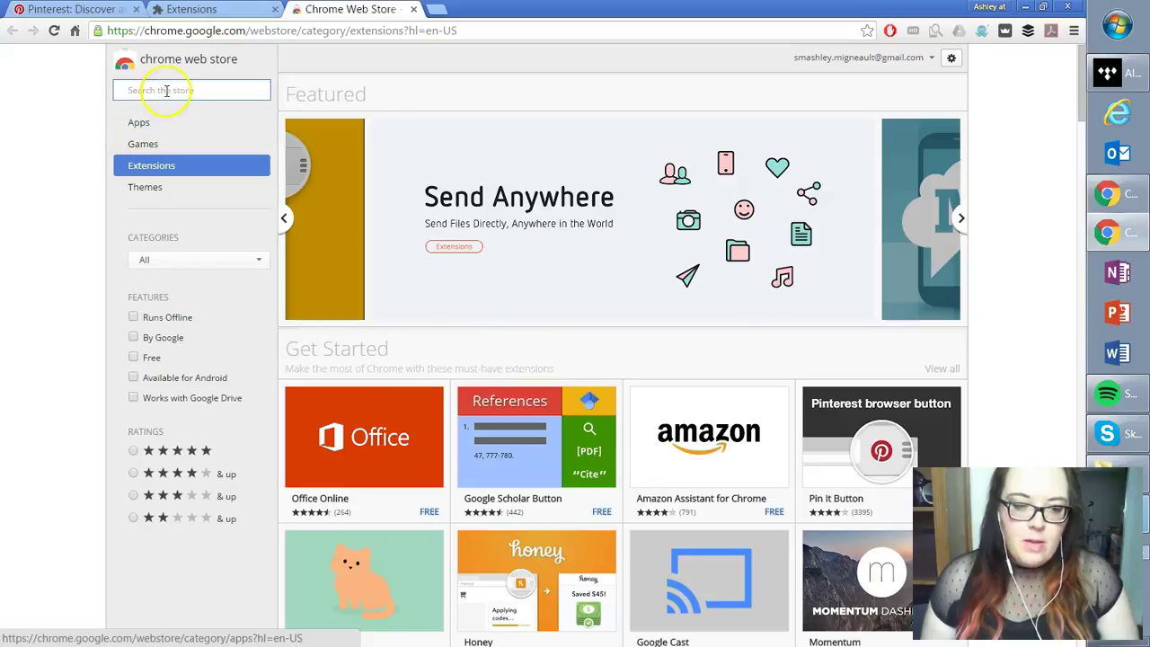
Search the store for 'tailwind' and add the Tailwind Publisher extension to Chrome.
type("tailwin")
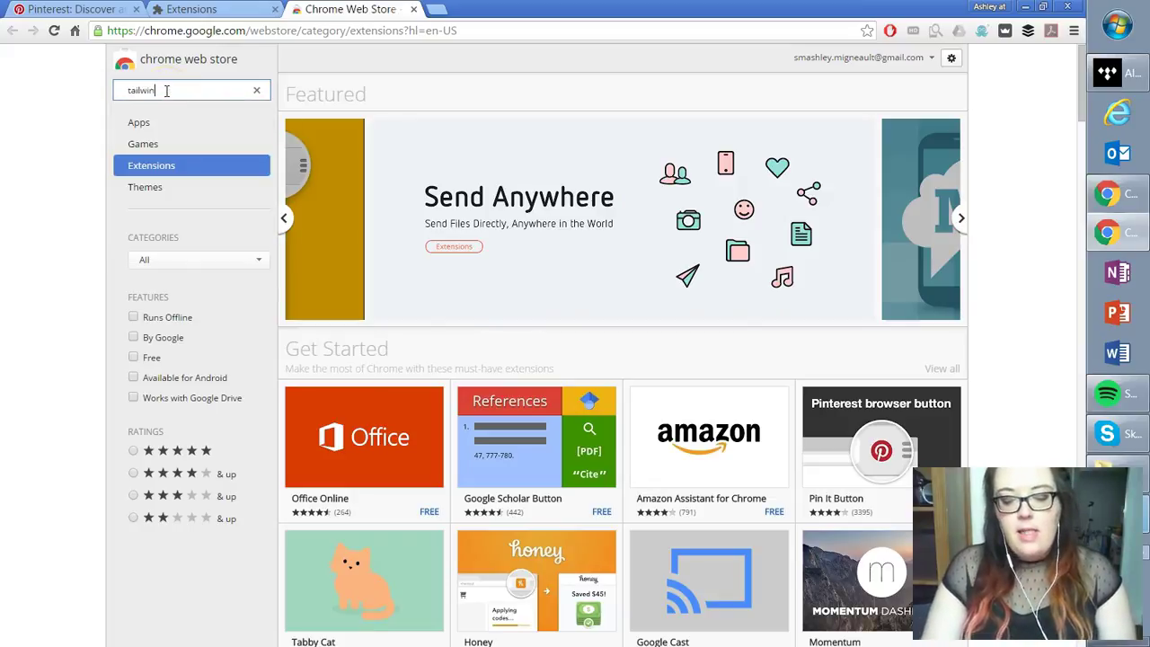
type("d")
key("Return")
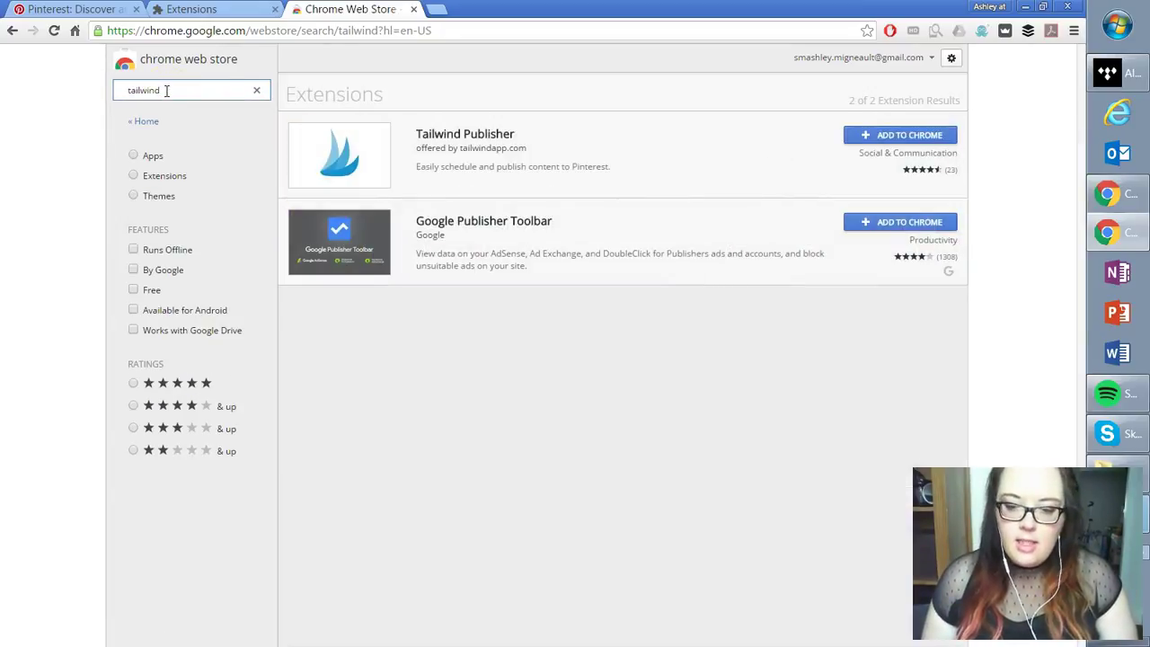
left_click(863, 137)
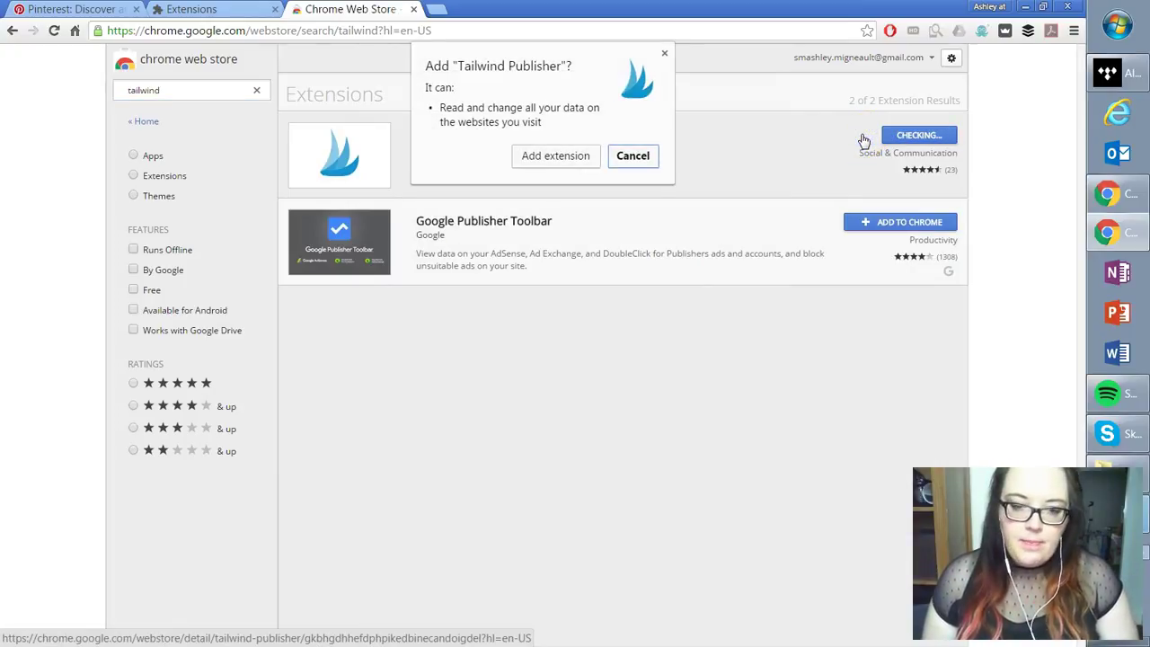
left_click(557, 156)
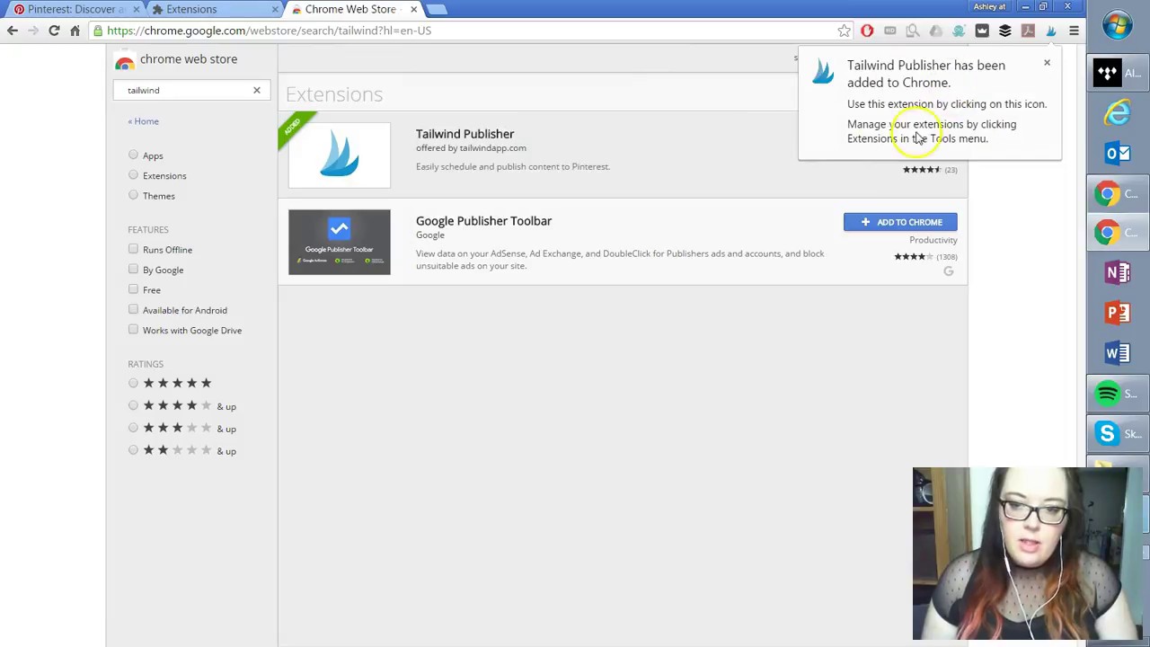
left_click(1046, 62)
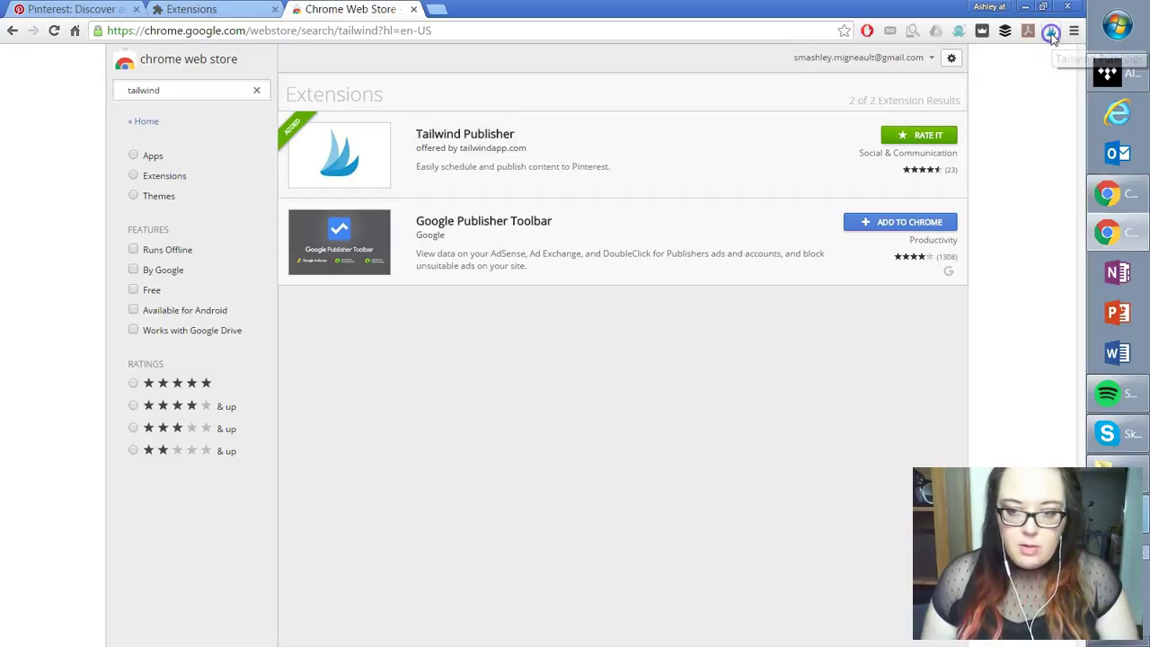
Check the Tailwind toolbar icon's options menu, then close its details page.
left_click(1054, 52)
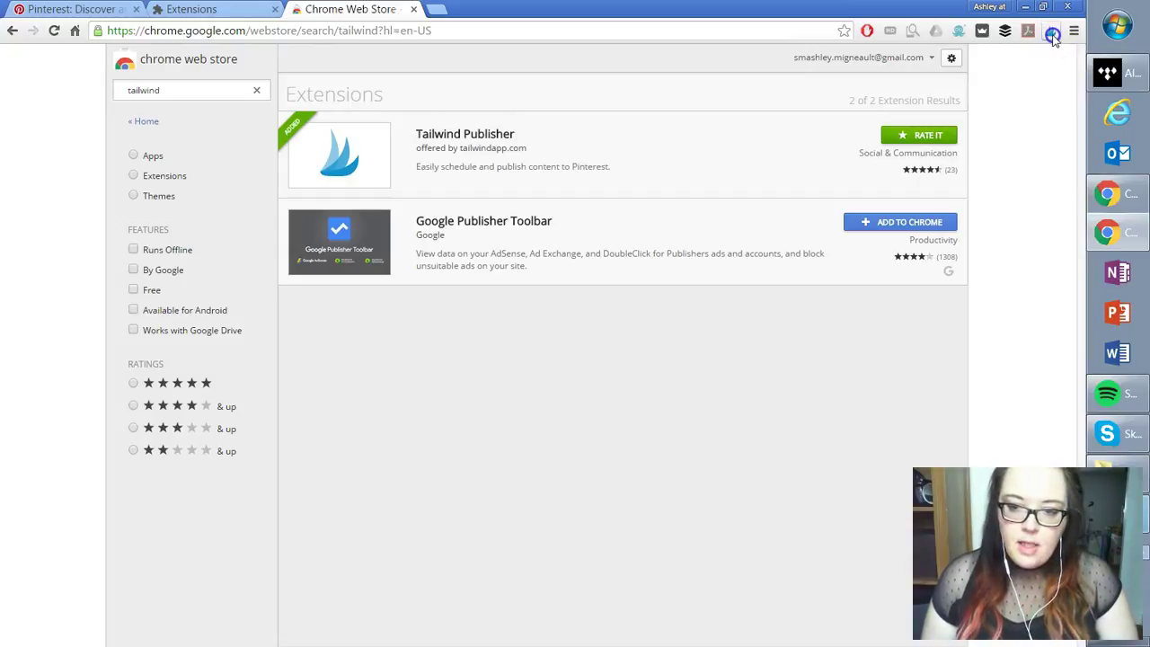
right_click(1052, 32)
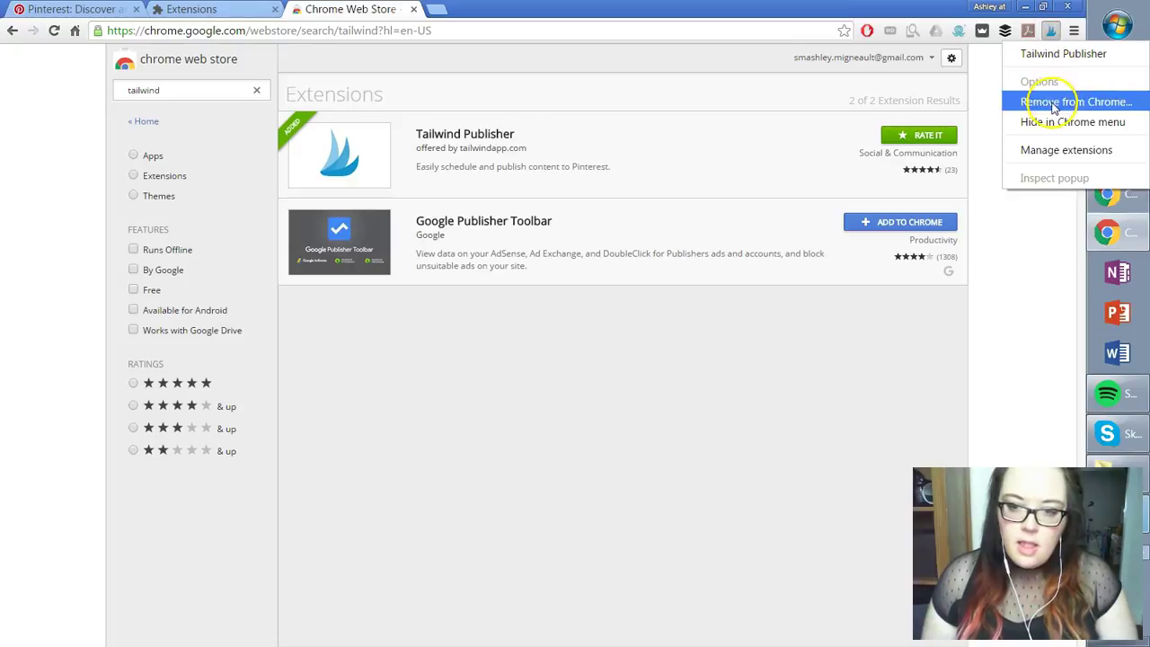
left_click(1052, 53)
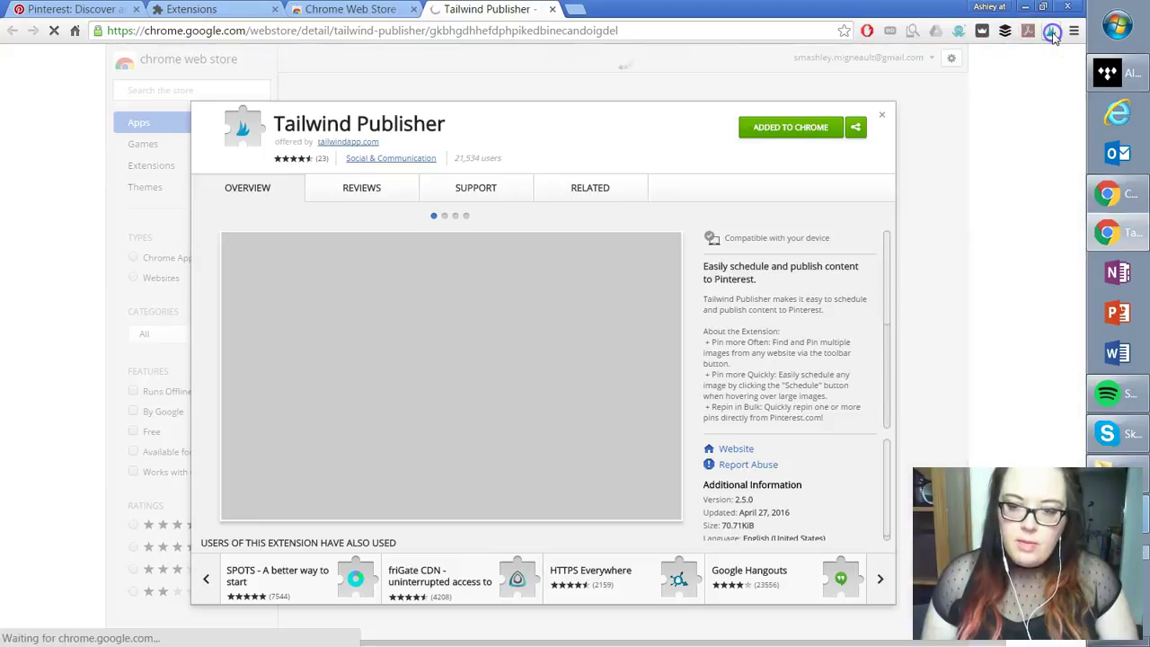
right_click(1051, 31)
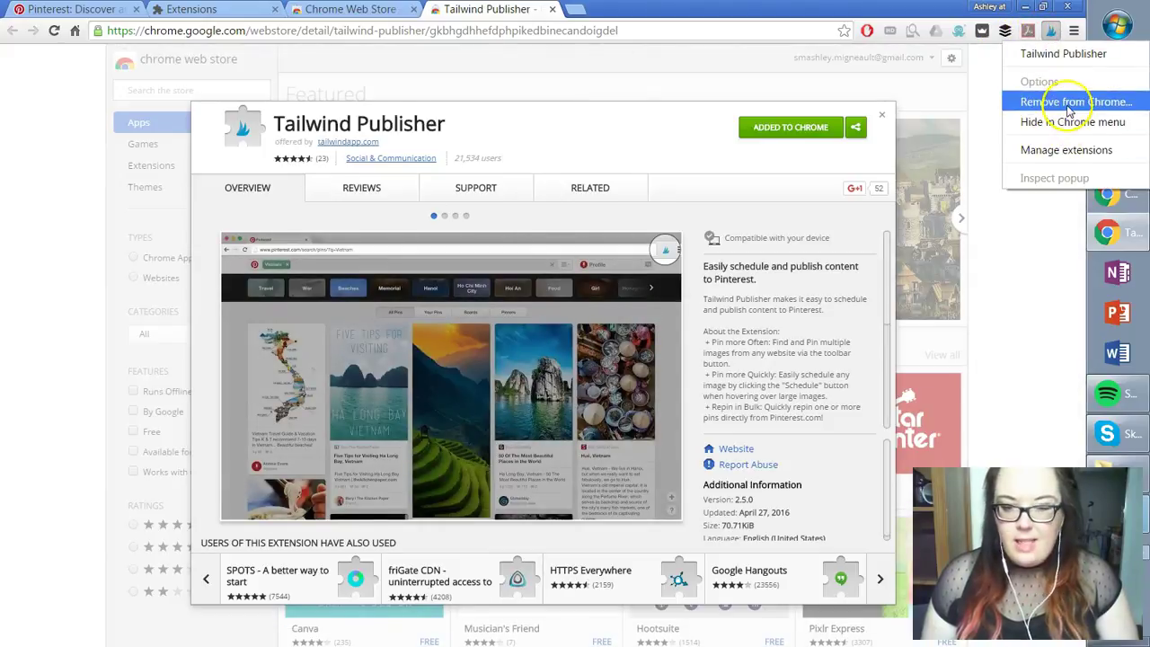
left_click(620, 12)
left_click(551, 9)
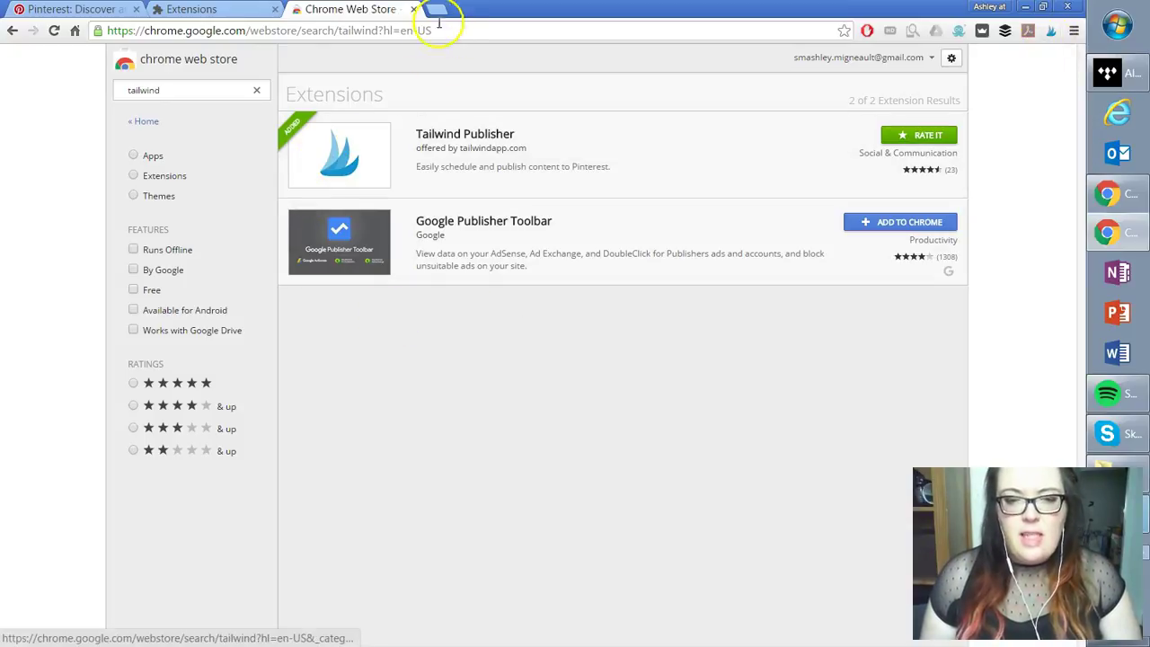
Open the 'to the wild co.' board from the Pinterest profile, then switch to Firefox.
left_click(72, 9)
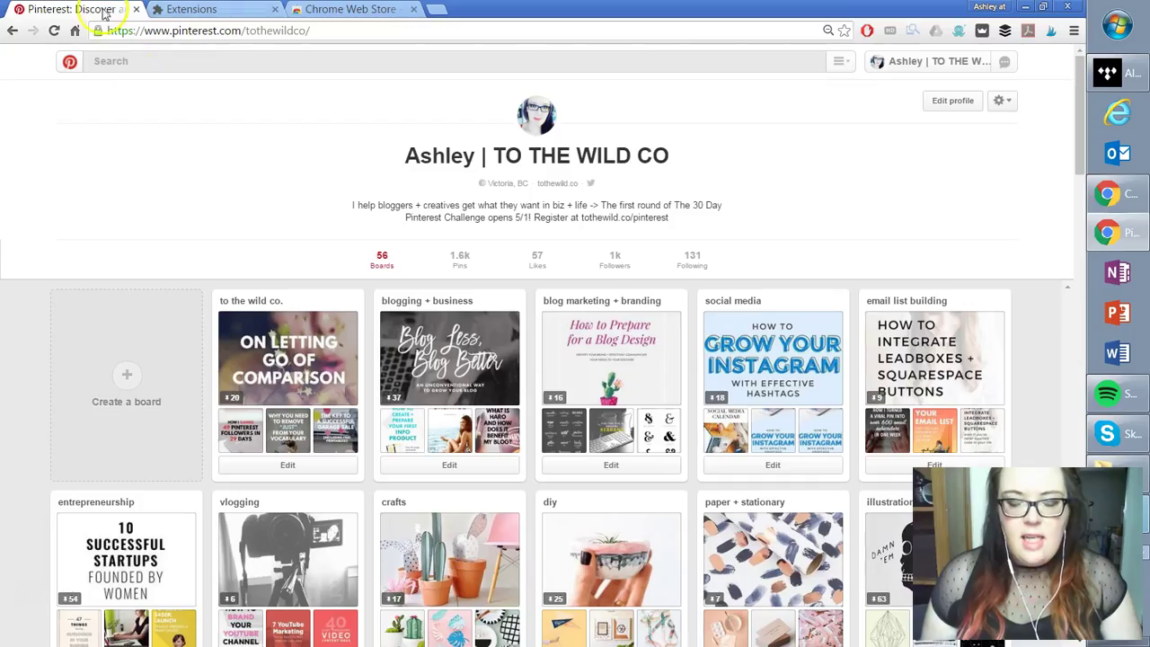
left_click(244, 302)
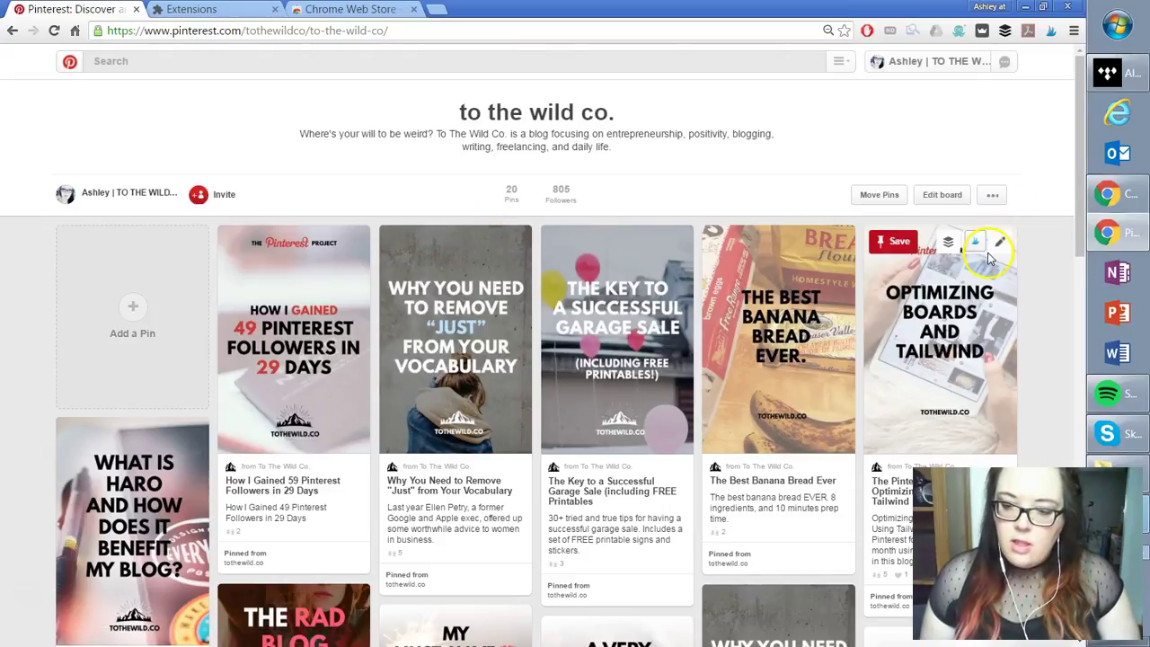
left_click(1145, 552)
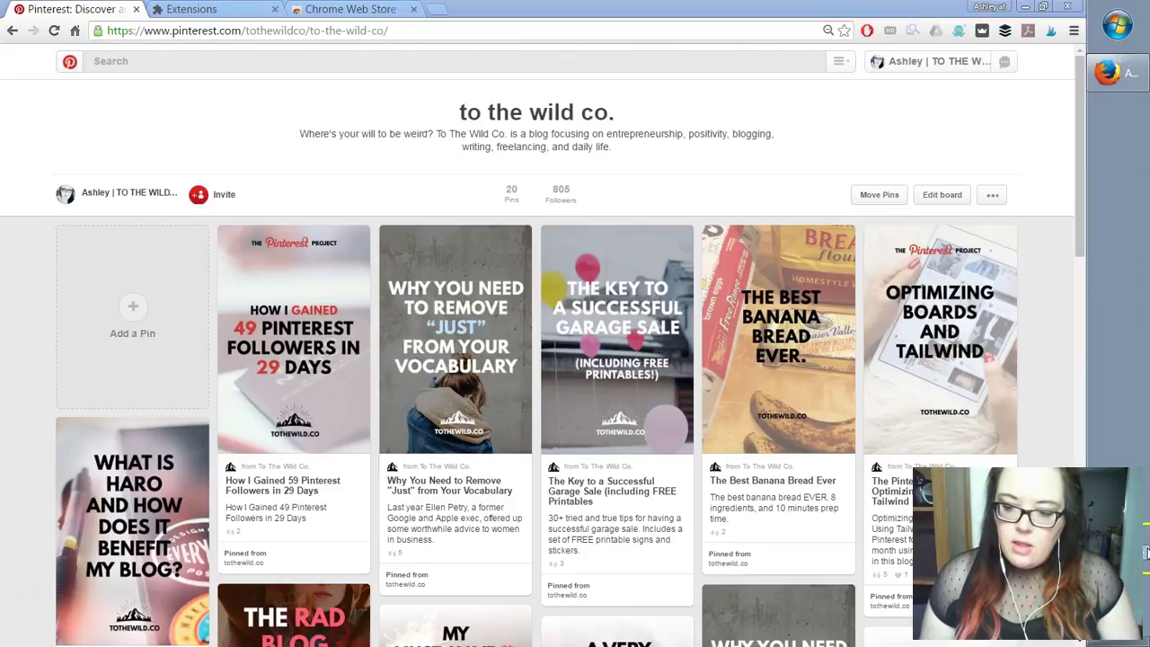
Search Firefox Add-ons for tailwind, install Tailwind Publisher, and close the search tab.
left_click(1110, 71)
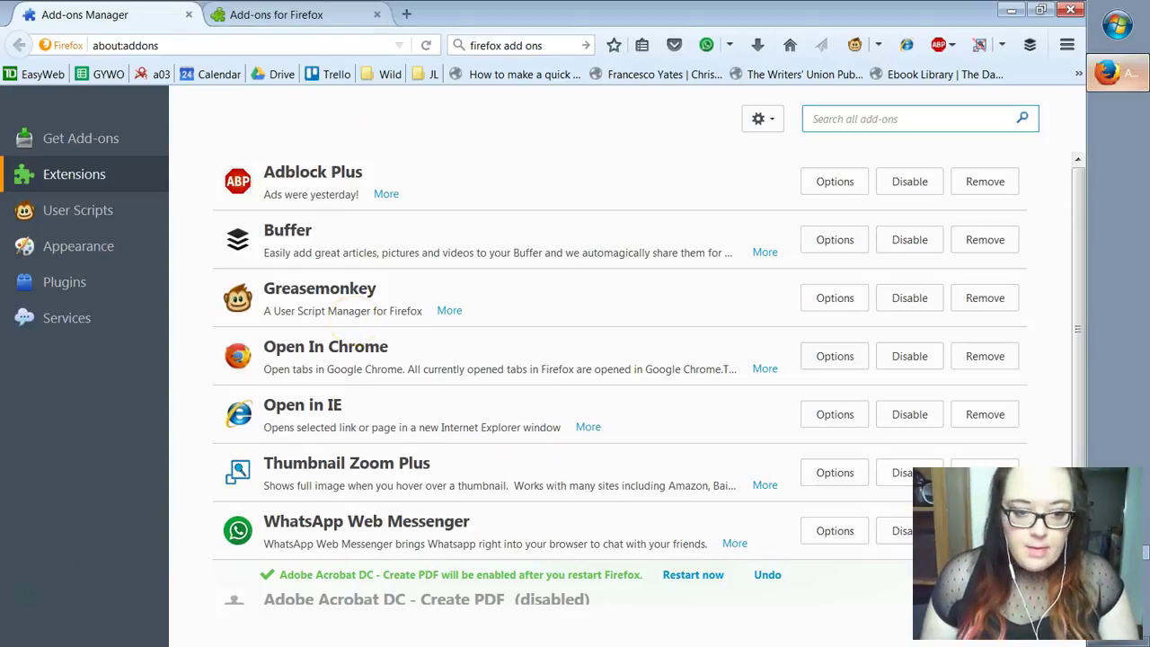
left_click(290, 11)
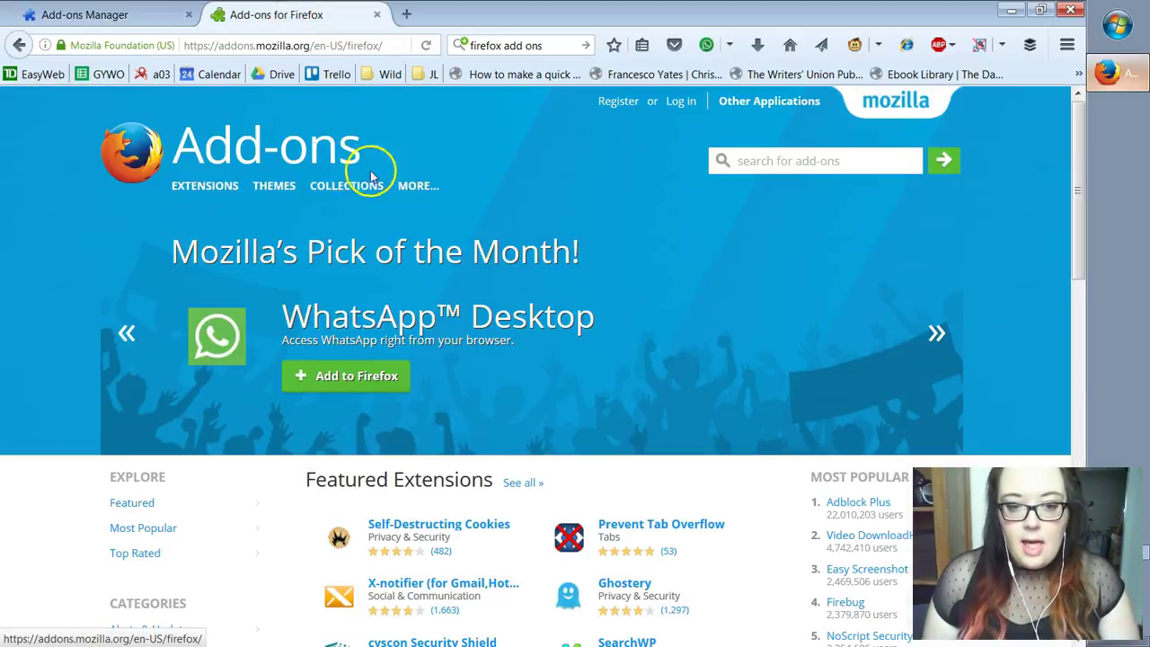
left_click(741, 160)
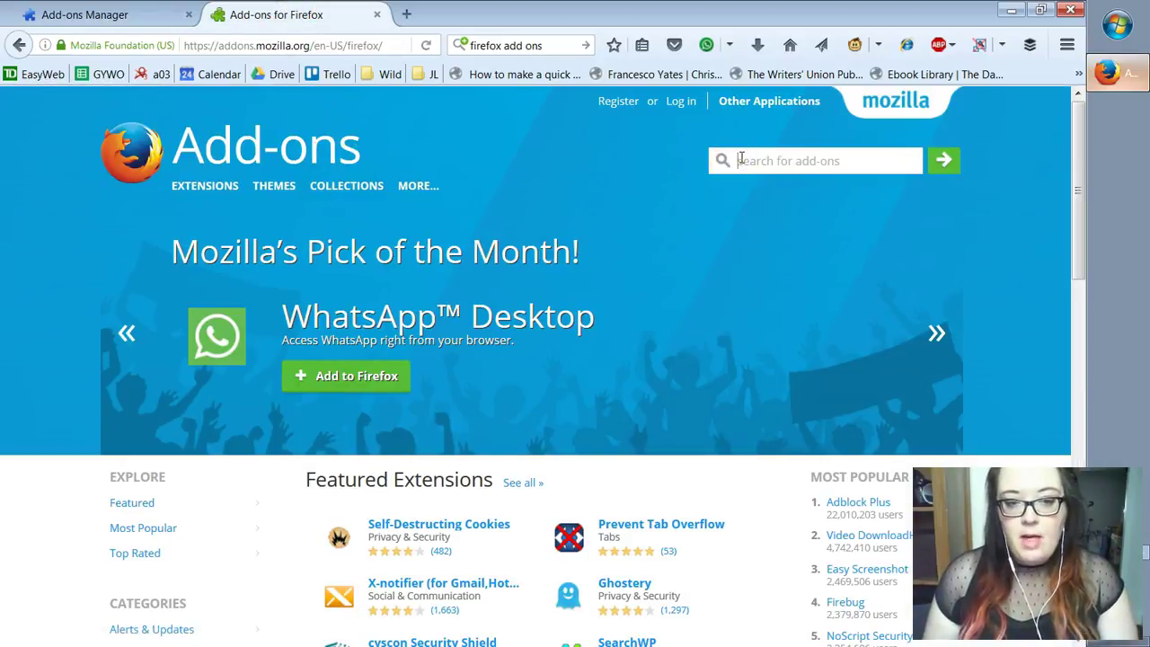
type("l")
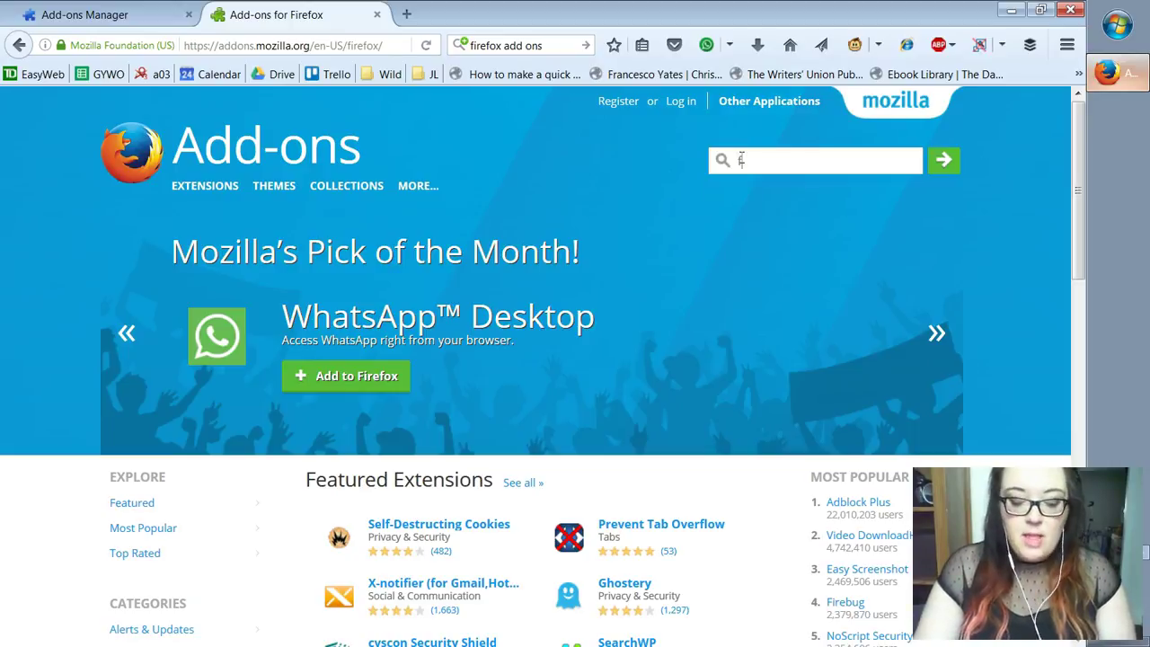
type("ailwind")
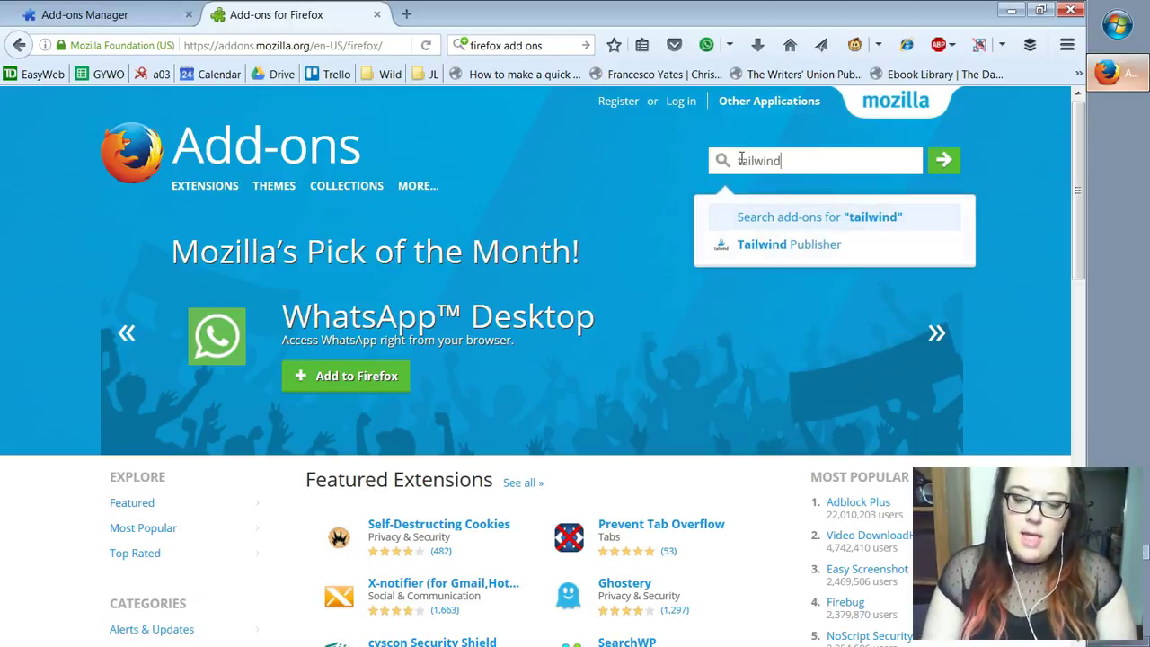
key("Return")
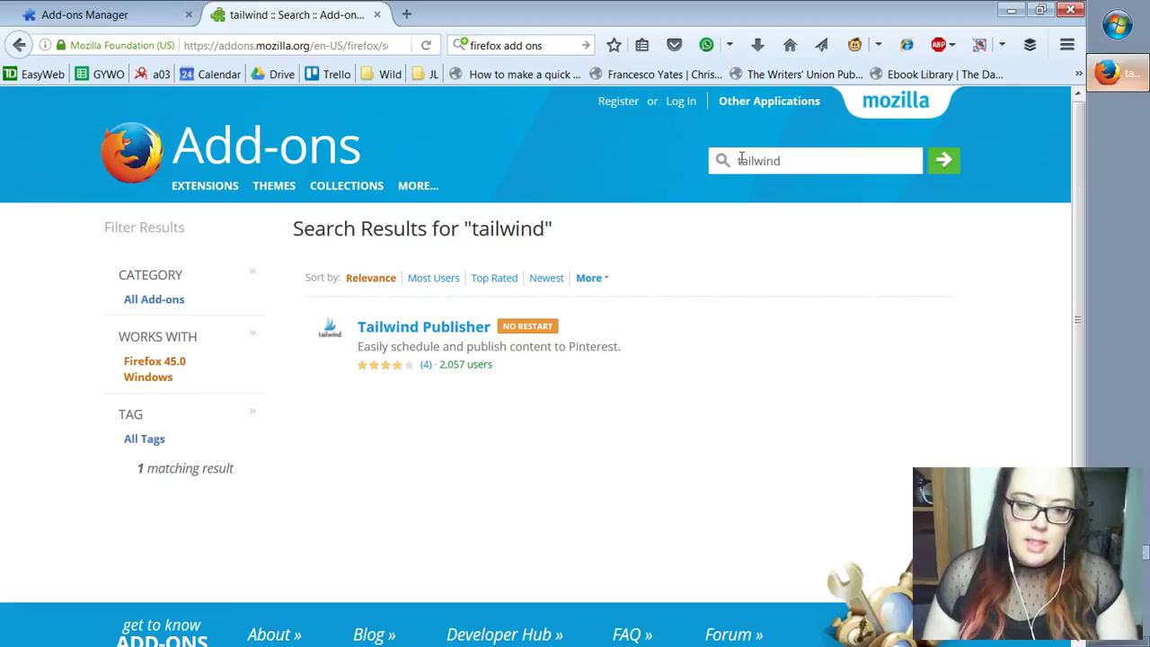
mouse_move(449, 344)
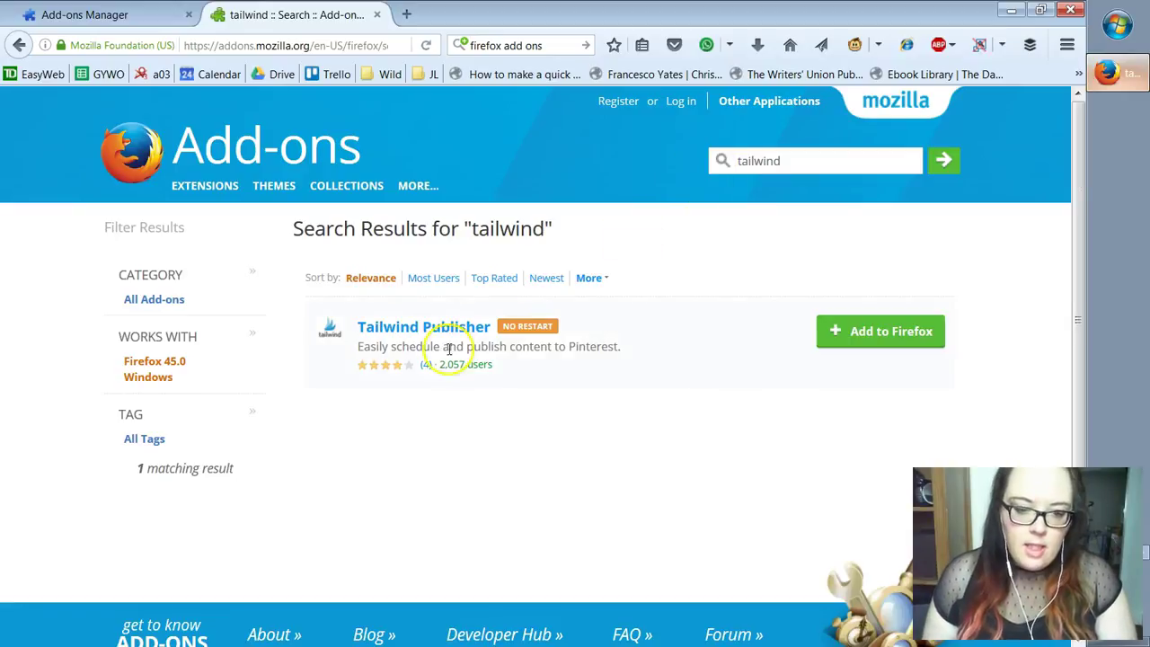
left_click(880, 332)
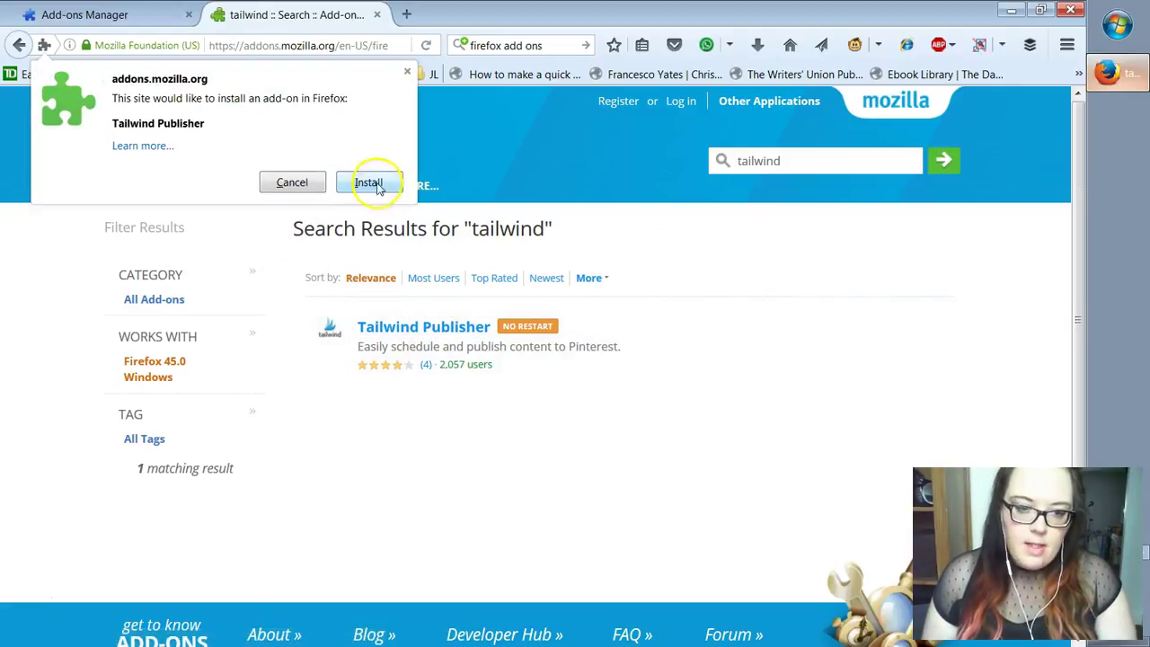
left_click(370, 183)
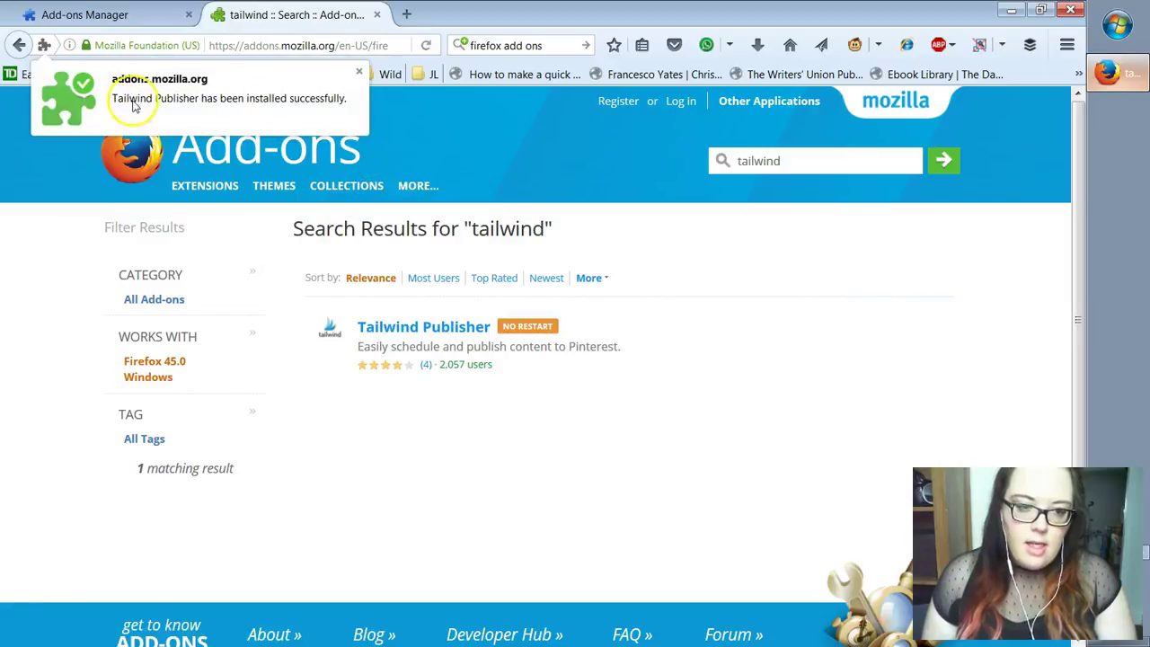
left_click(377, 16)
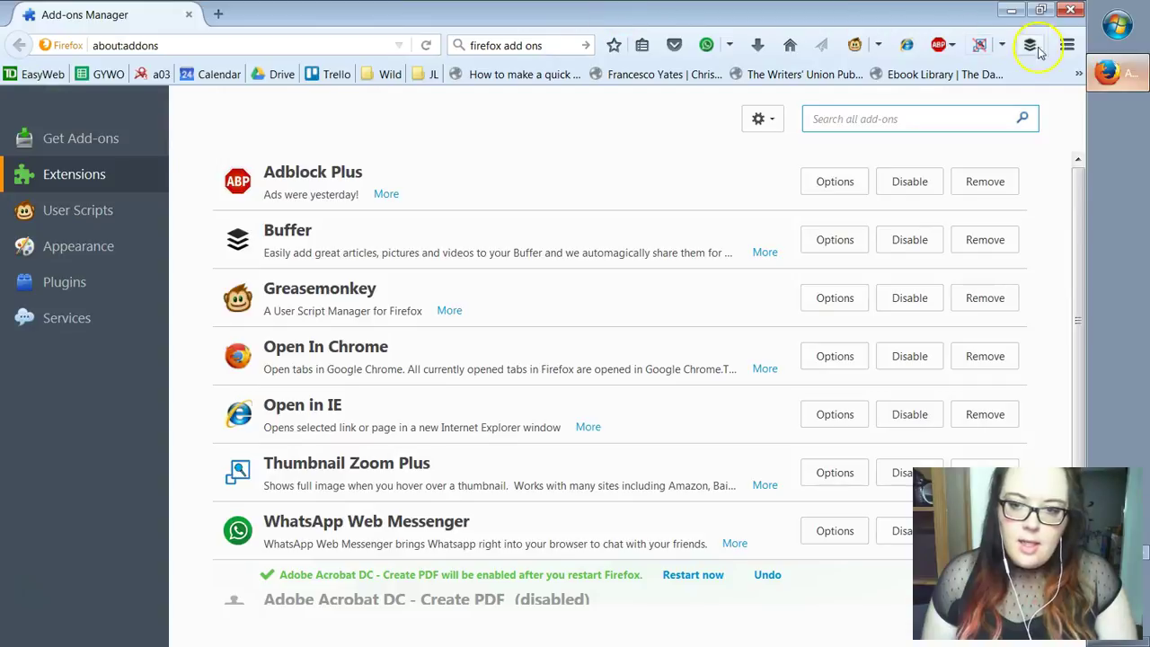
Look through Firefox's main menu, overflow bookmarks and Greasemonkey toolbar menu.
left_click(1068, 46)
left_click(1068, 45)
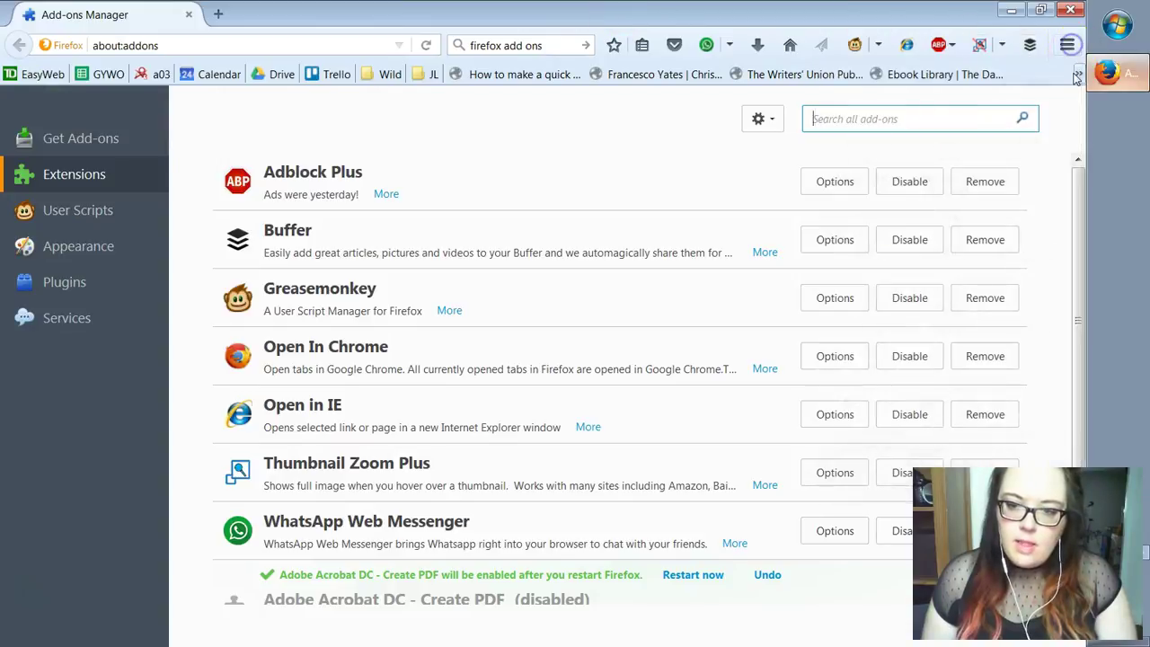
left_click(1077, 74)
left_click(1004, 63)
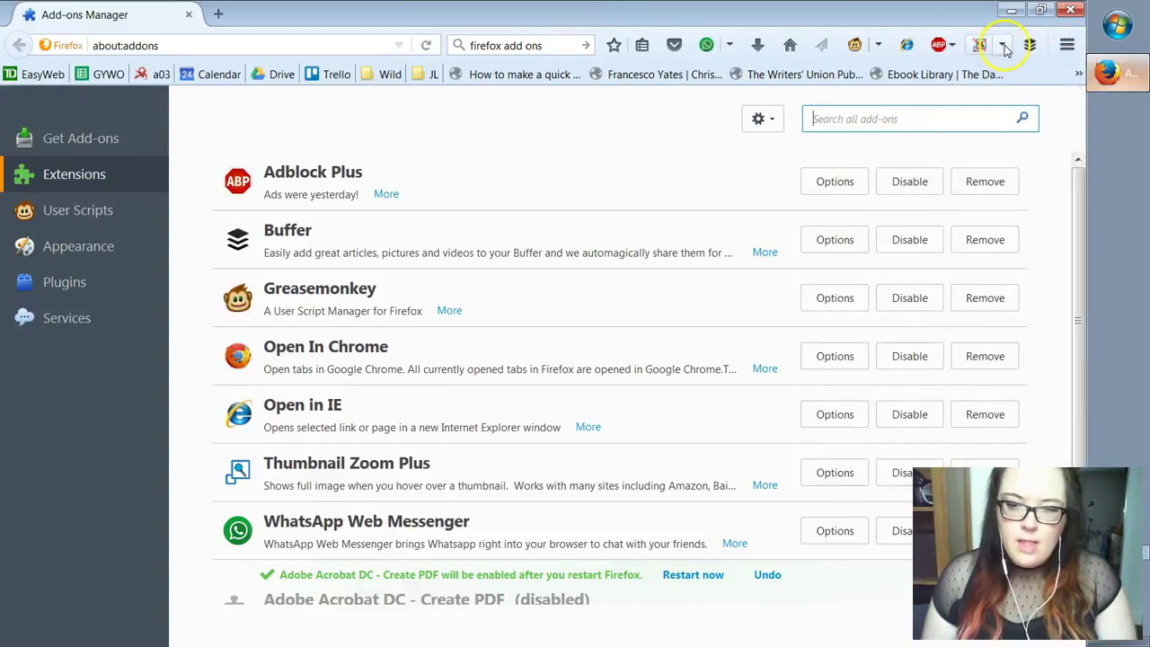
left_click(876, 45)
left_click(870, 47)
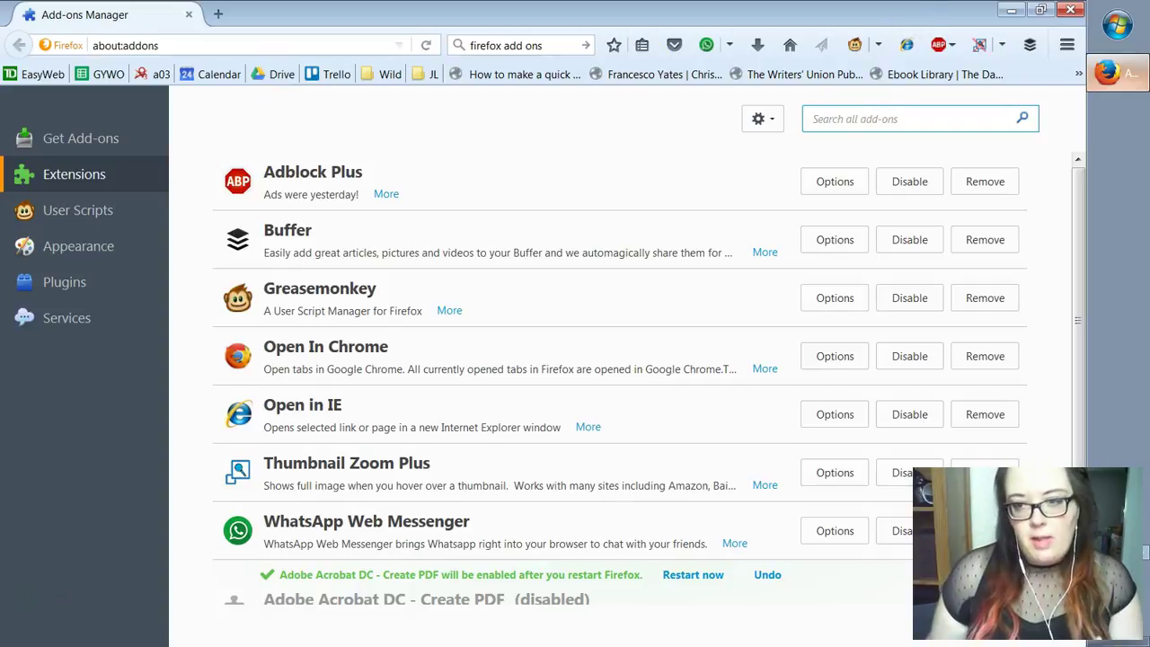
Close Firefox and, back in Chrome, close the Chrome Web Store and Extensions tabs.
left_click(1070, 10)
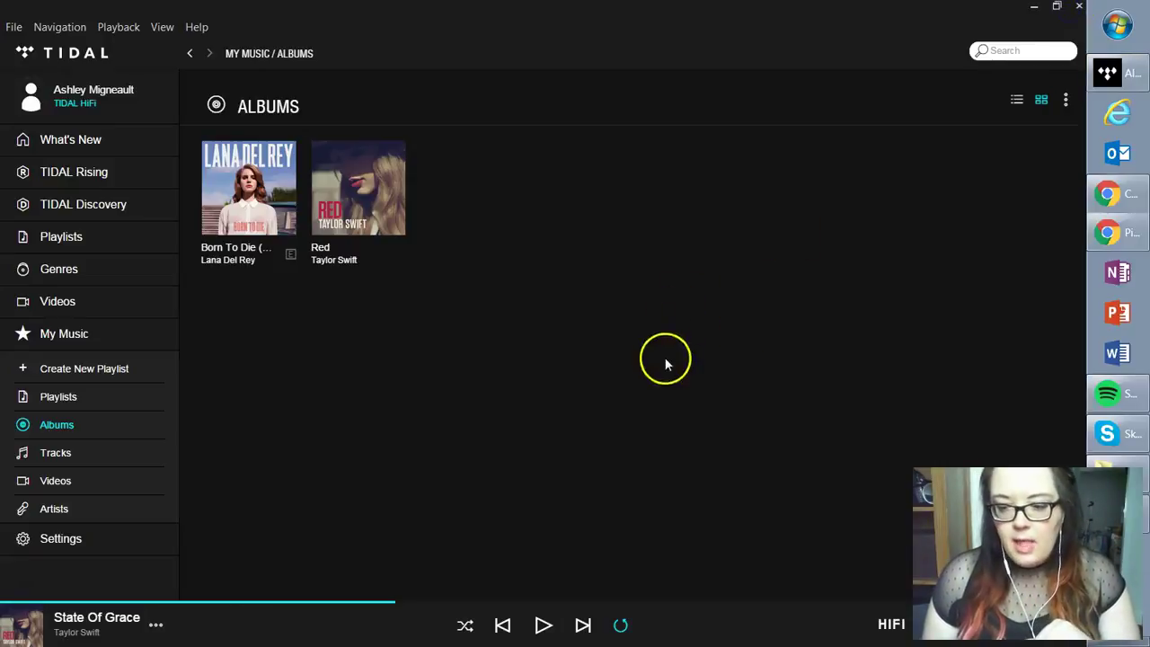
left_click(1130, 233)
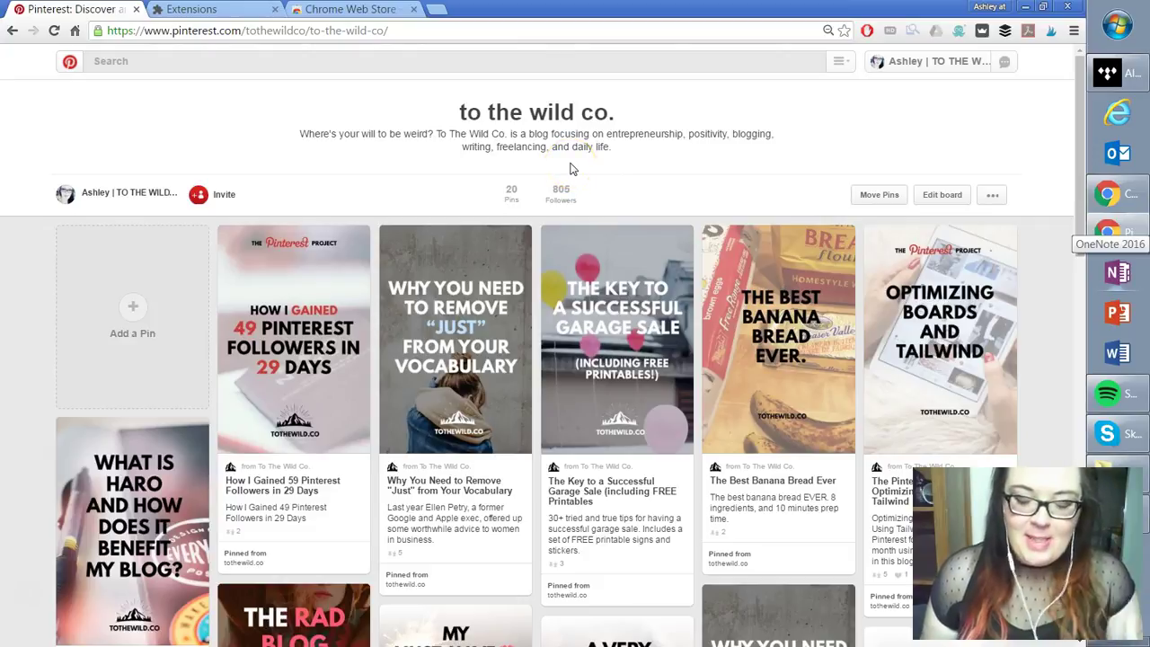
scroll(521, 148, "down", 2)
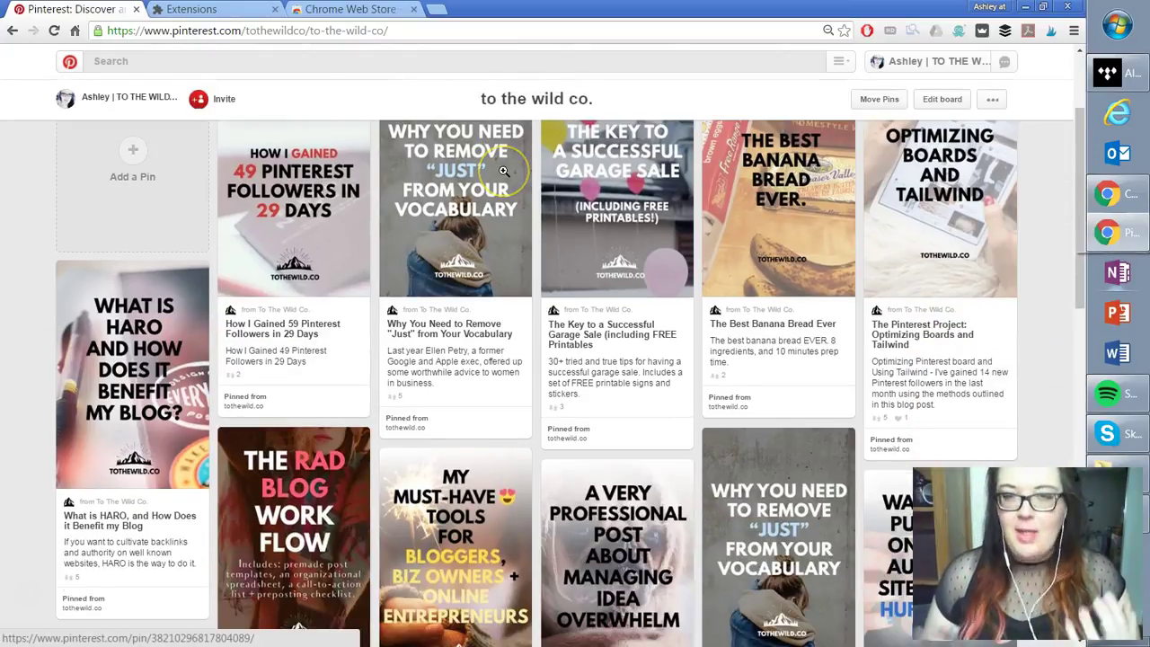
scroll(503, 171, "up", 2)
left_click(413, 9)
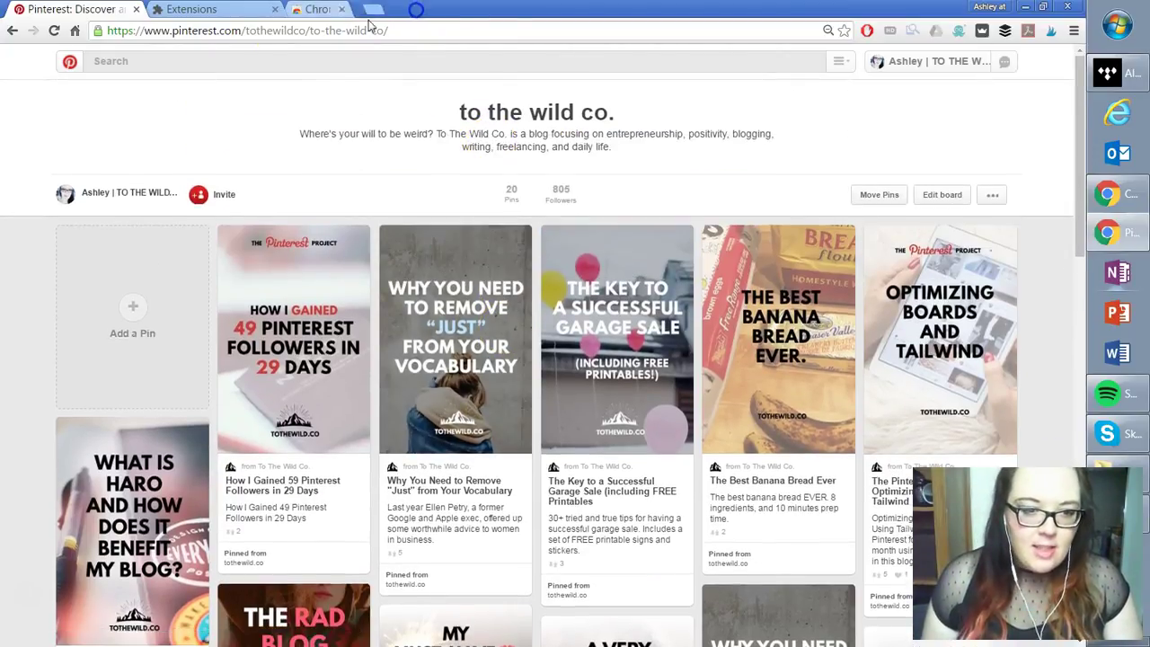
left_click(274, 9)
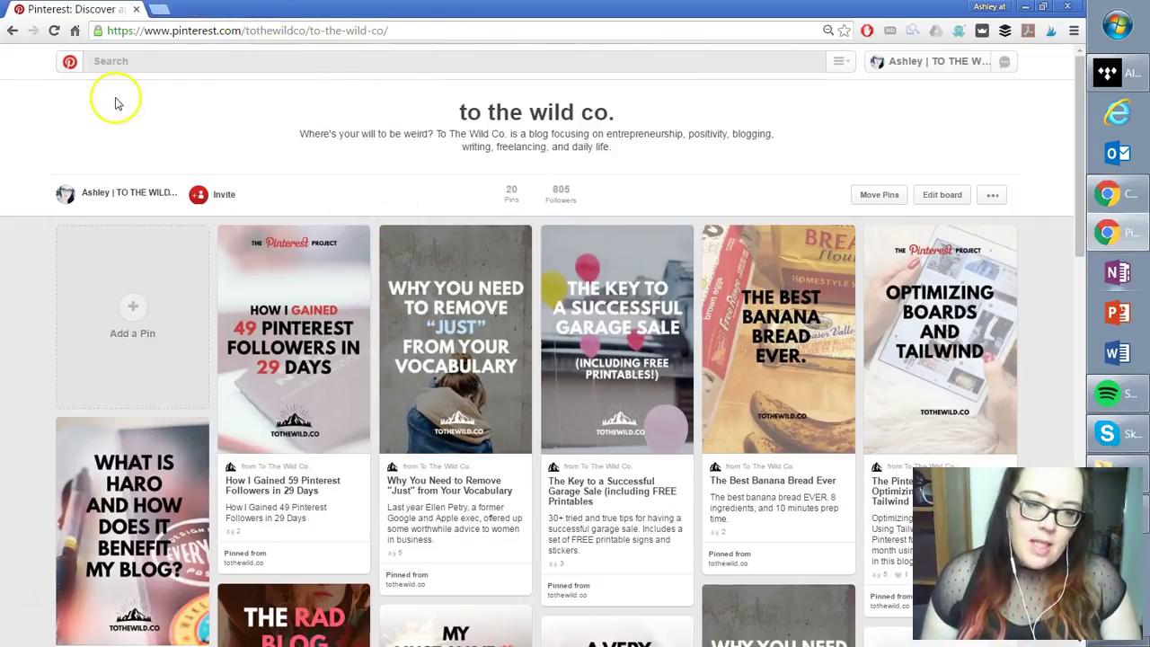
Send the Hooked On Your Blog pin from the Pinterest home feed to Tailwind.
left_click(69, 63)
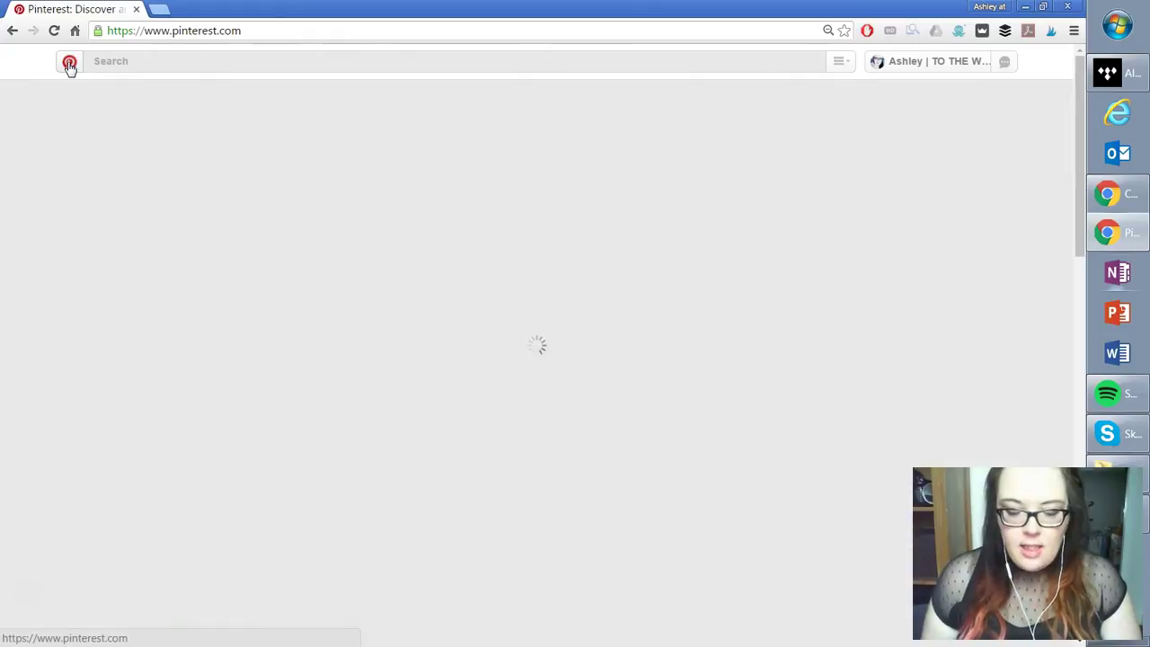
scroll(600, 266, "down", 2)
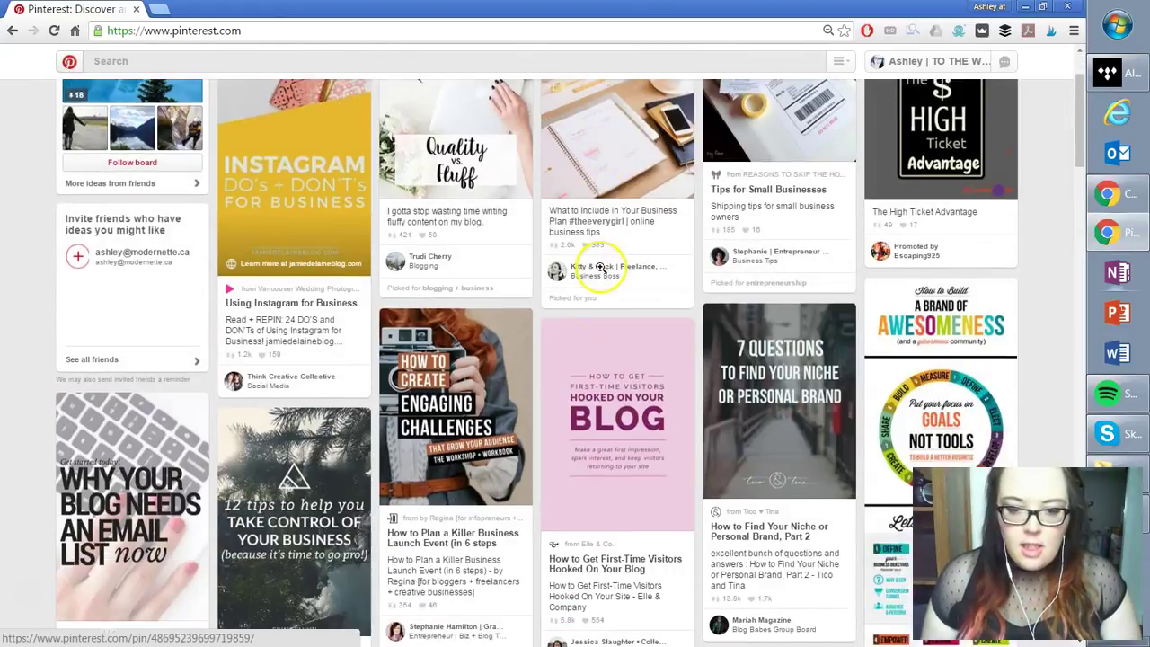
scroll(600, 267, "down", 3)
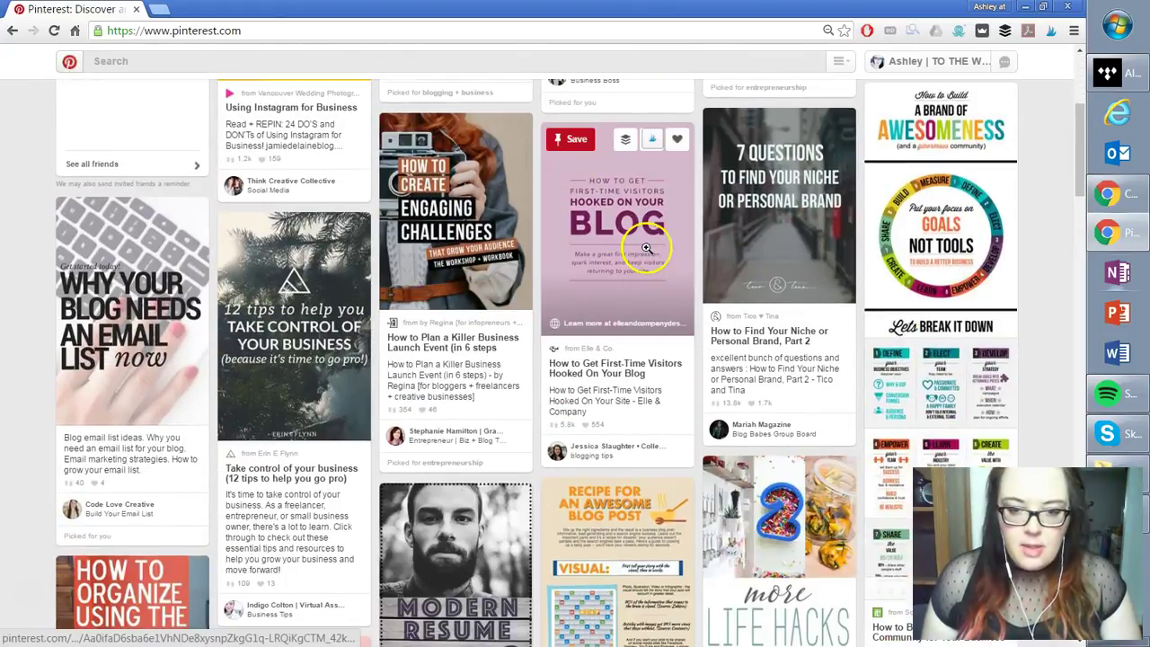
left_click(654, 143)
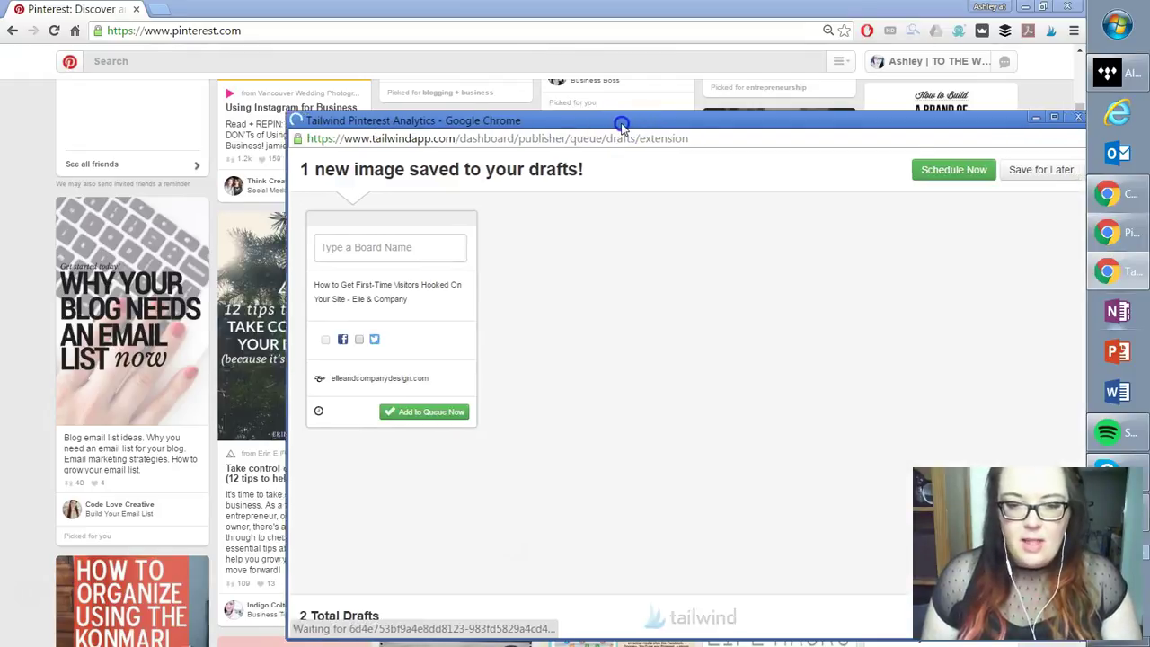
Move the Tailwind popup up and left and enlarge it to show the whole draft.
left_click_drag(619, 120, 444, 81)
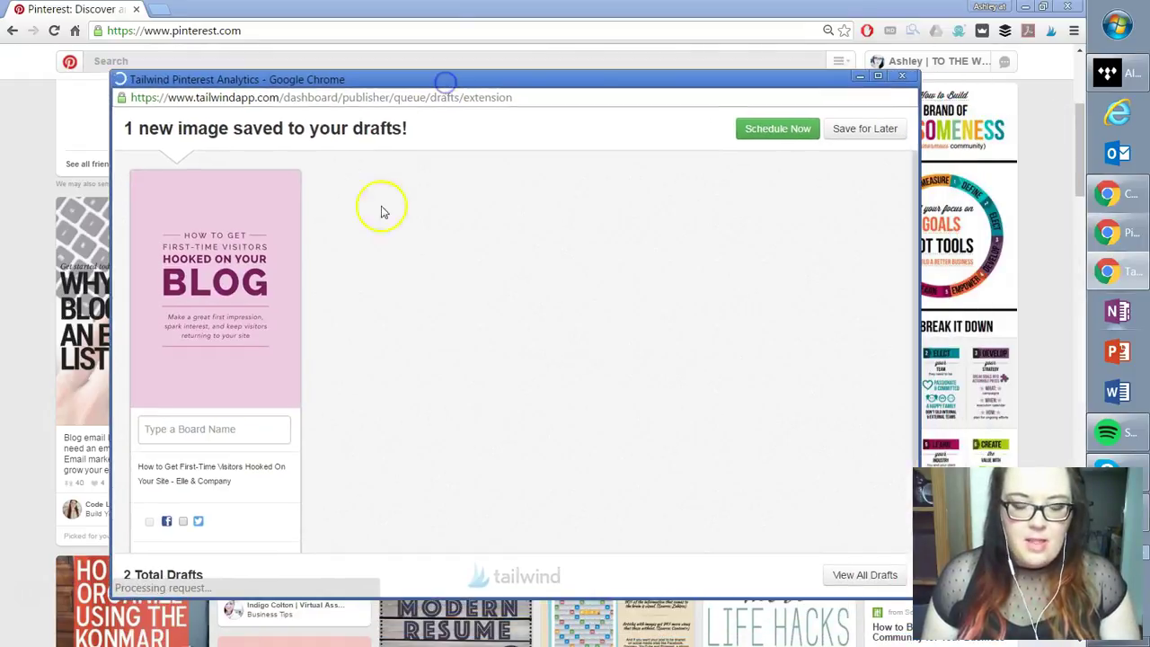
scroll(366, 422, "down", 2)
scroll(375, 435, "up", 2)
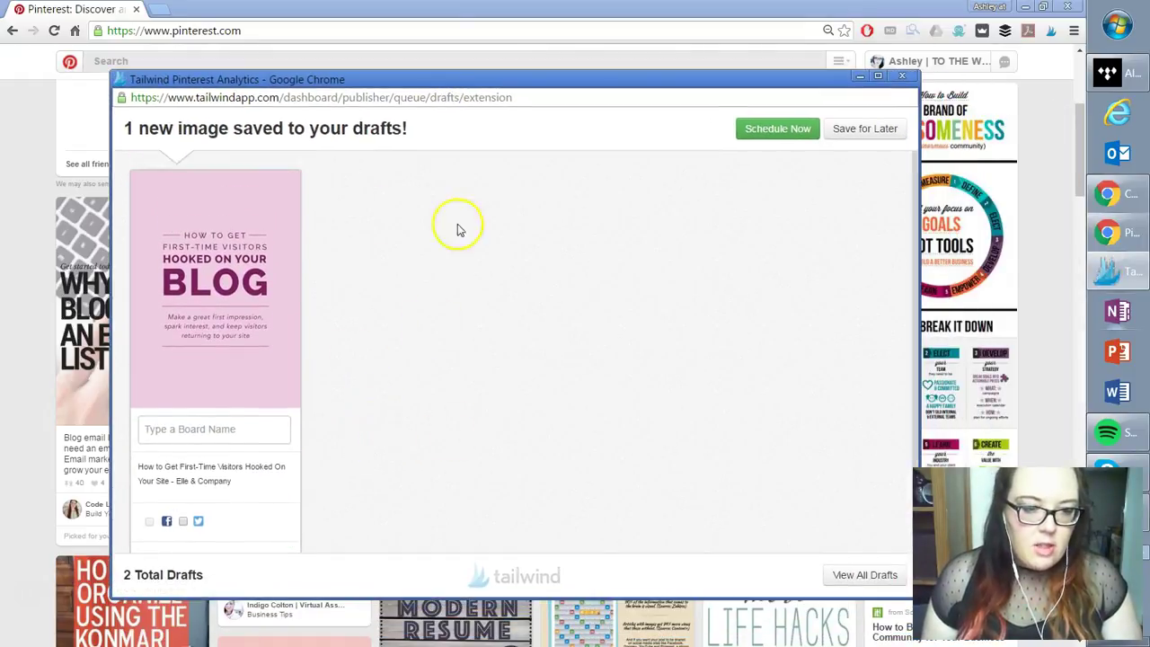
left_click_drag(414, 81, 366, 33)
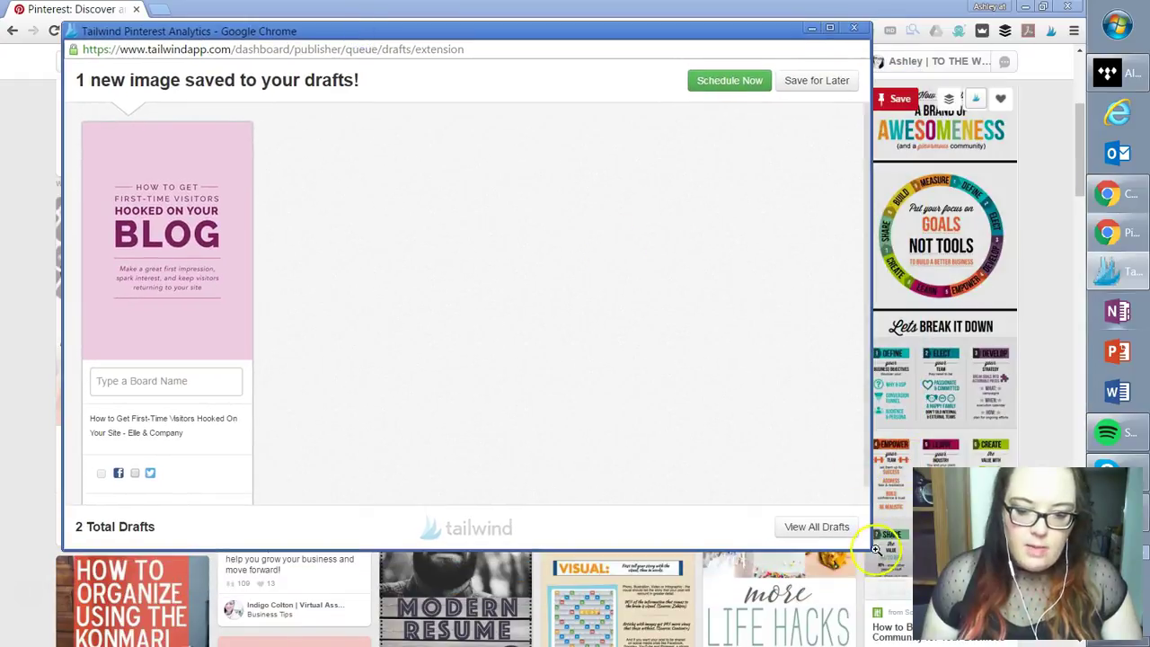
left_click_drag(867, 550, 1044, 645)
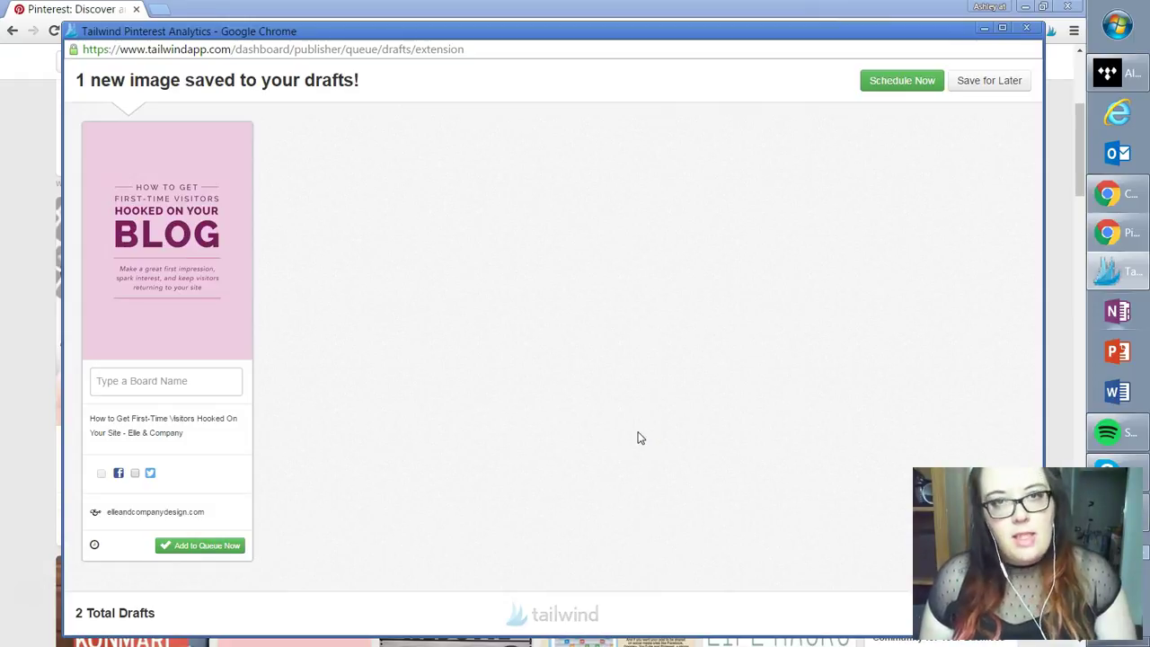
left_click(529, 428)
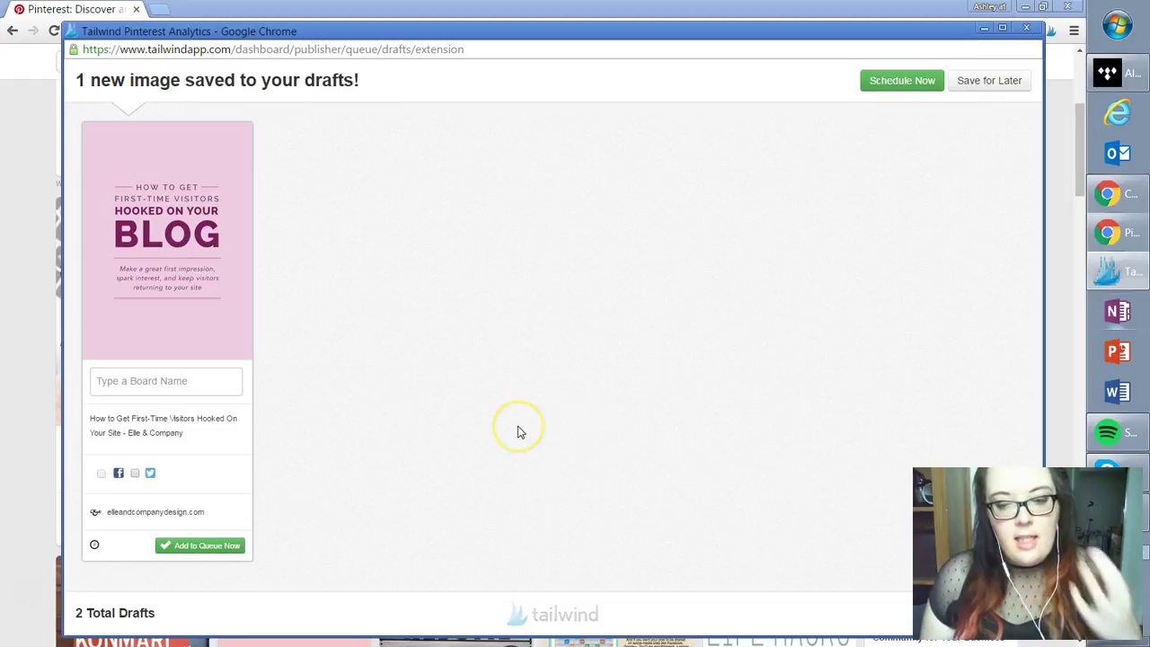
left_click(156, 378)
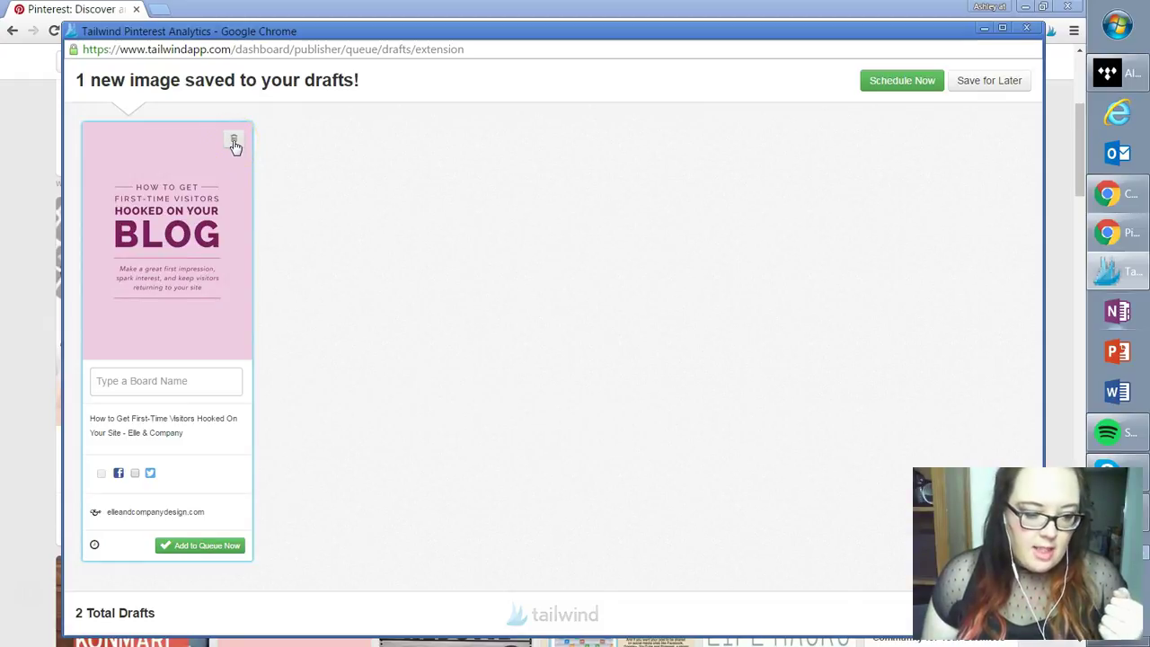
Try out the board list and pin description field in the Tailwind popup.
left_click(152, 377)
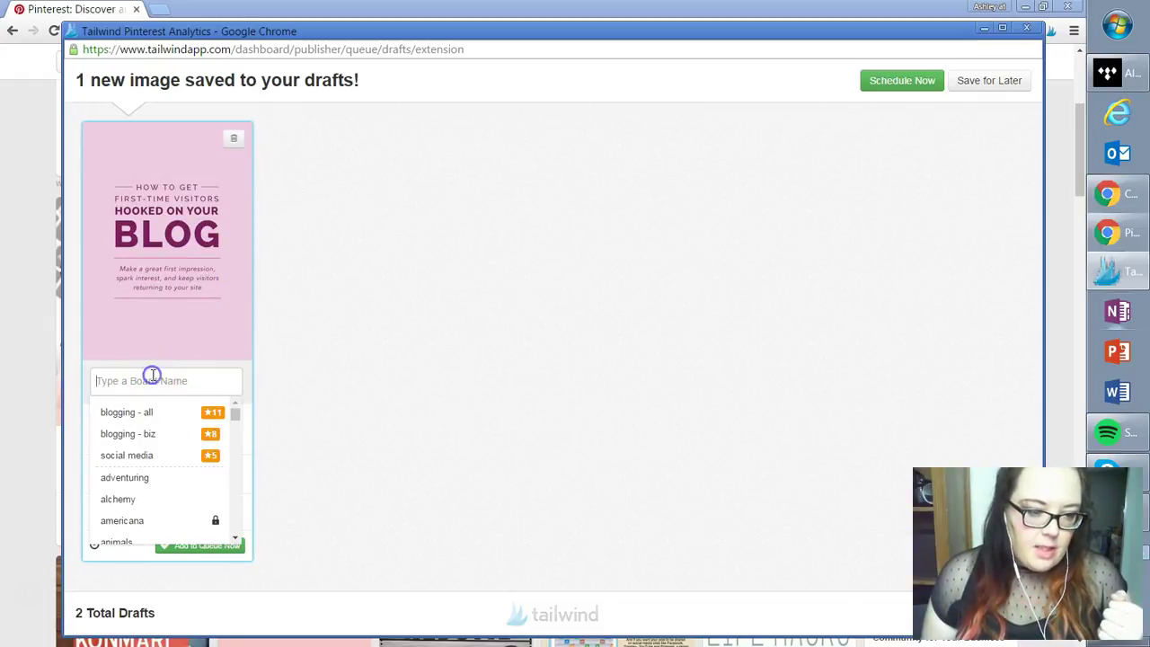
left_click(344, 377)
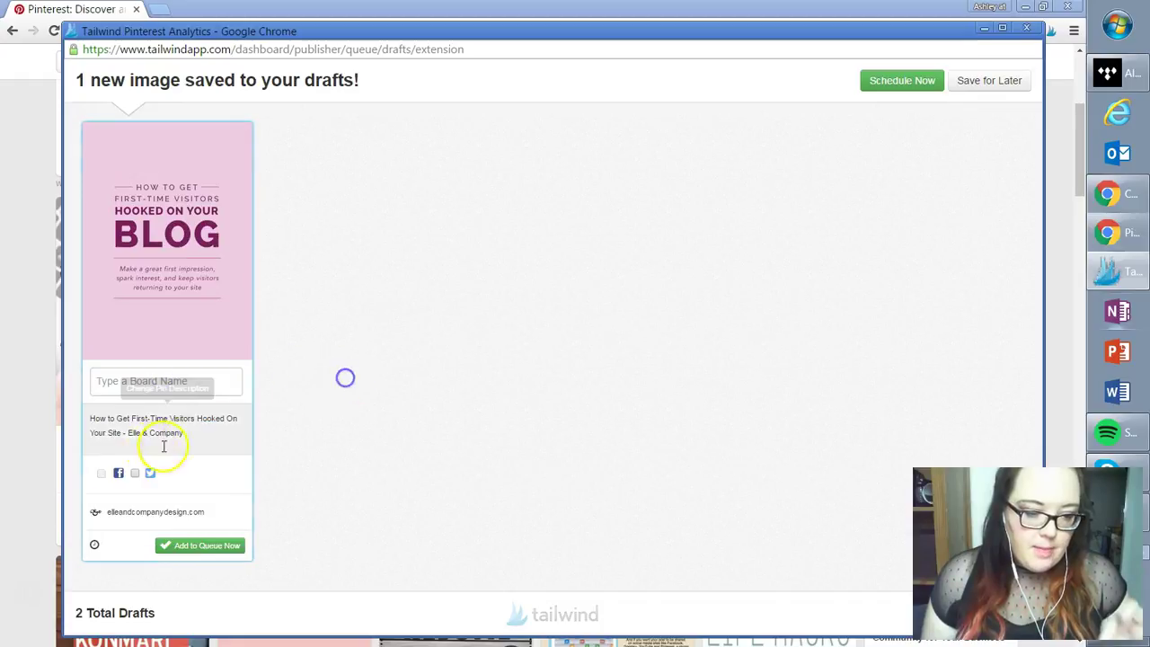
left_click(149, 431)
left_click(326, 440)
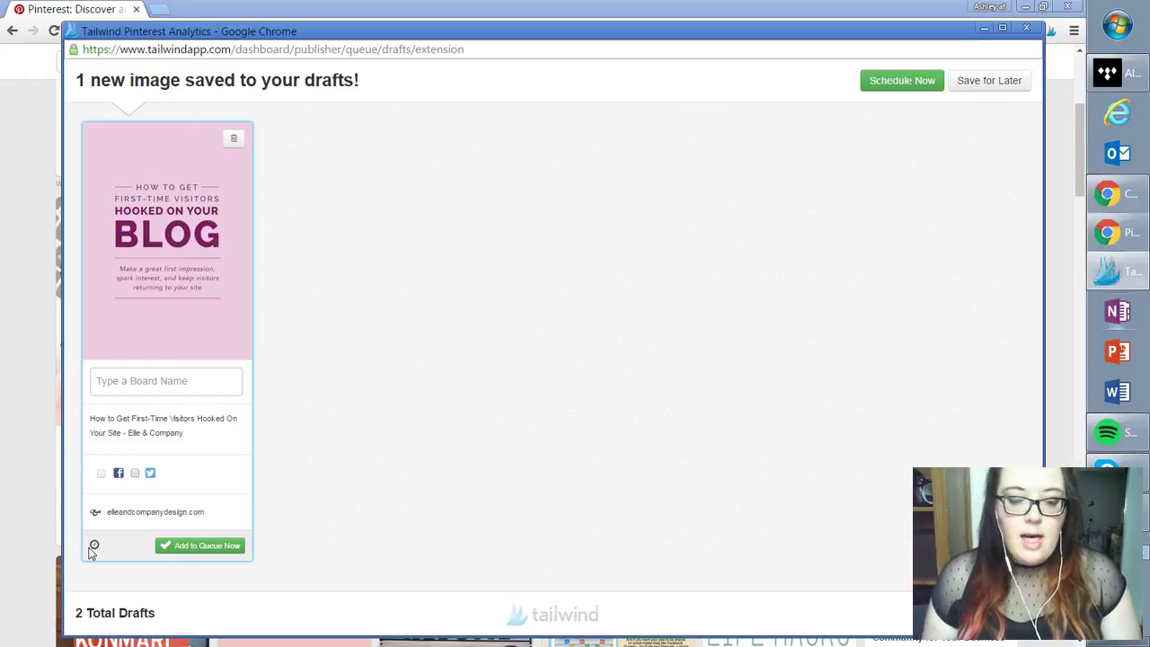
left_click(115, 545)
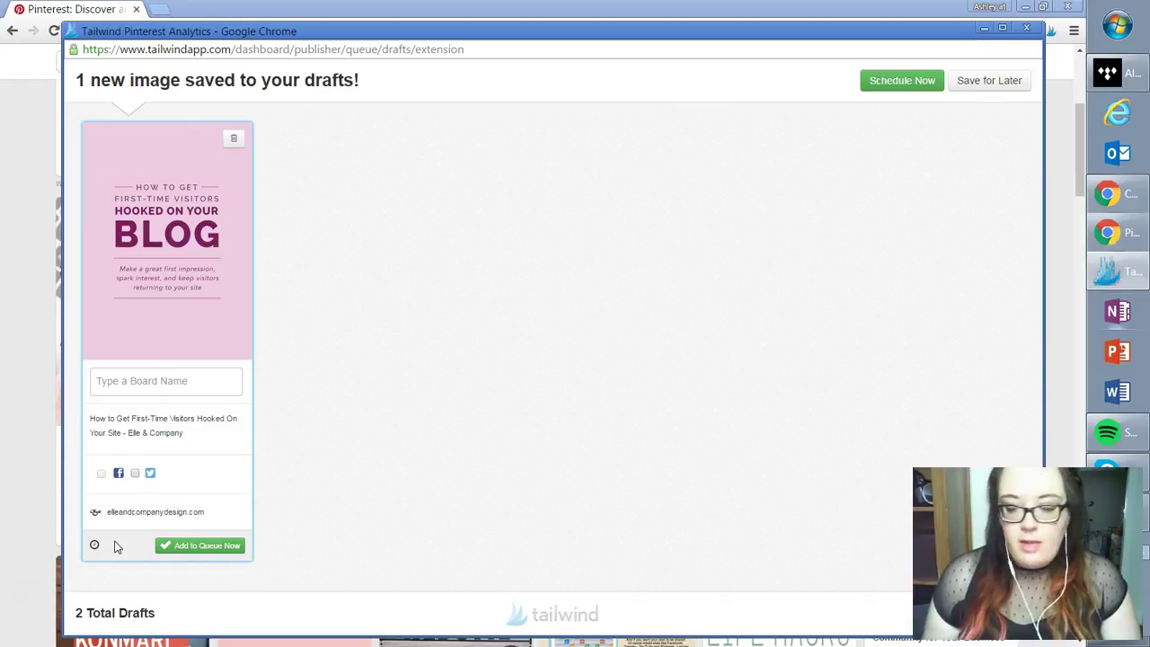
left_click(92, 495)
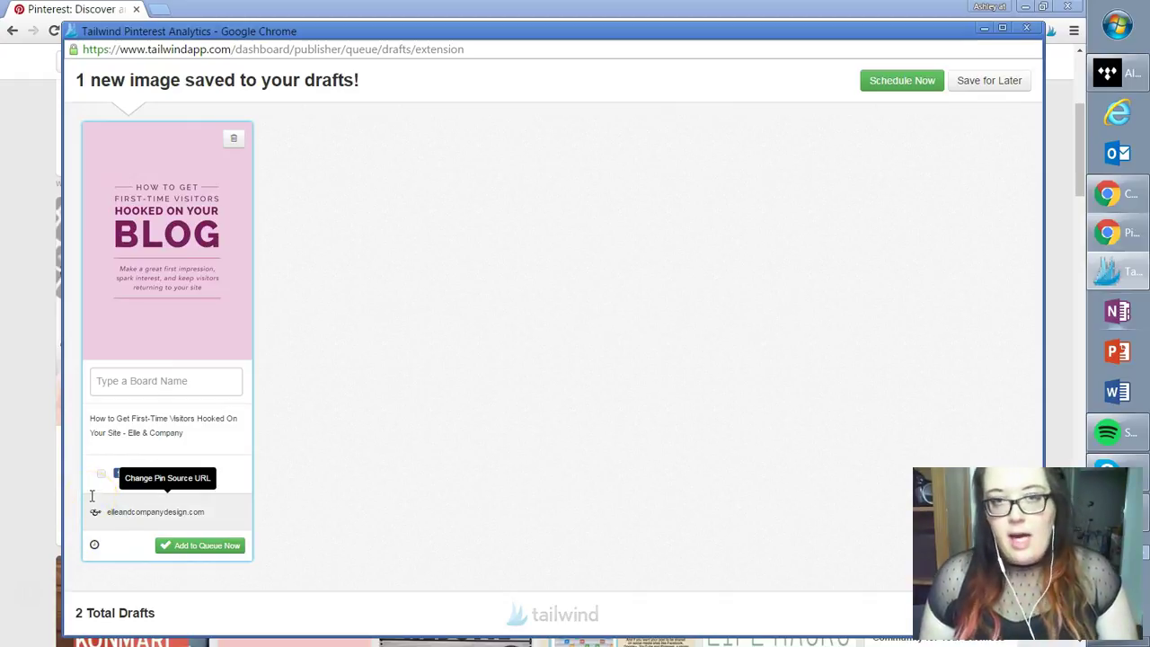
Search boards for 'blogging', choose blogging + business, and add the pin to the queue.
left_click(151, 375)
left_click_drag(236, 416, 236, 430)
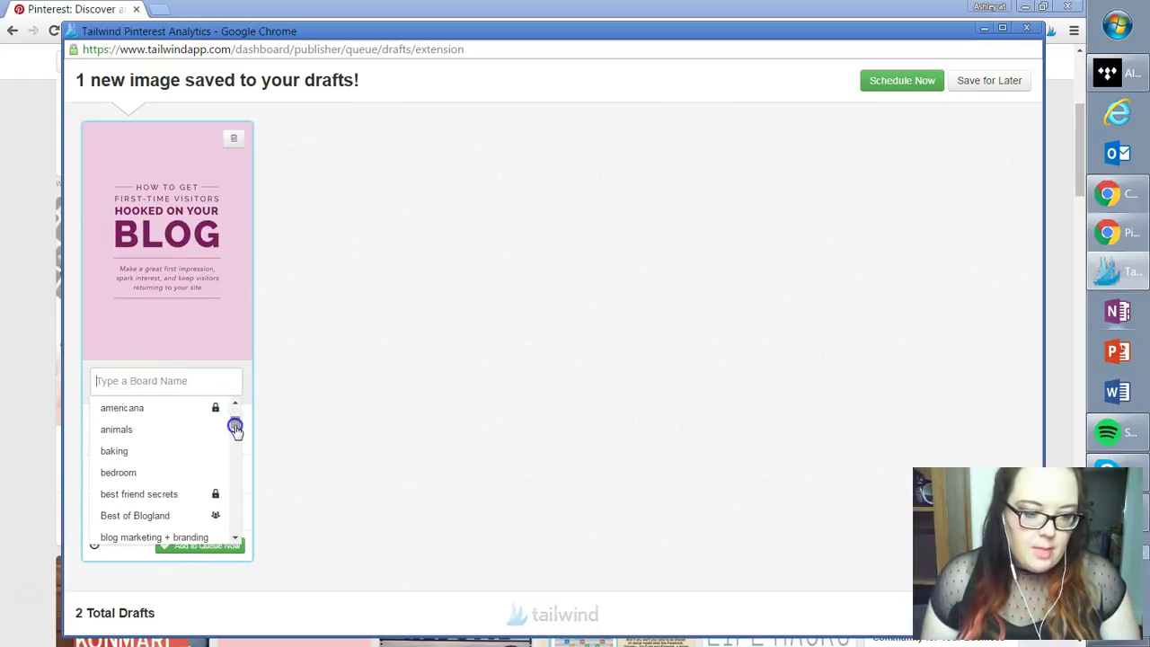
left_click(148, 383)
type("bloggi")
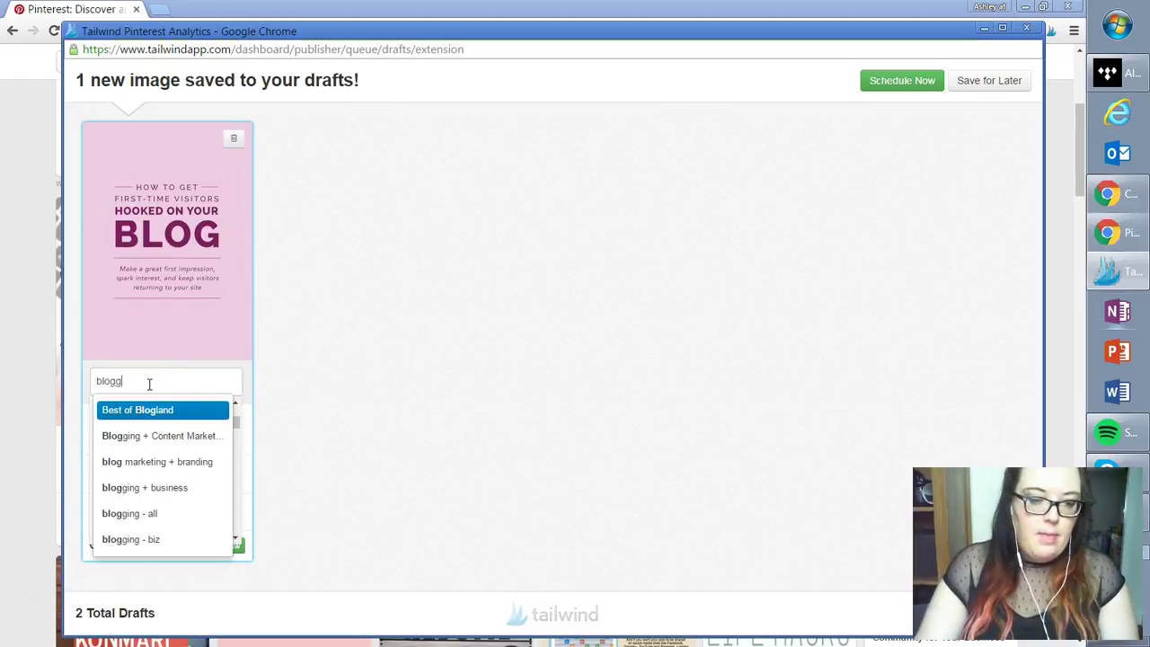
type("ng")
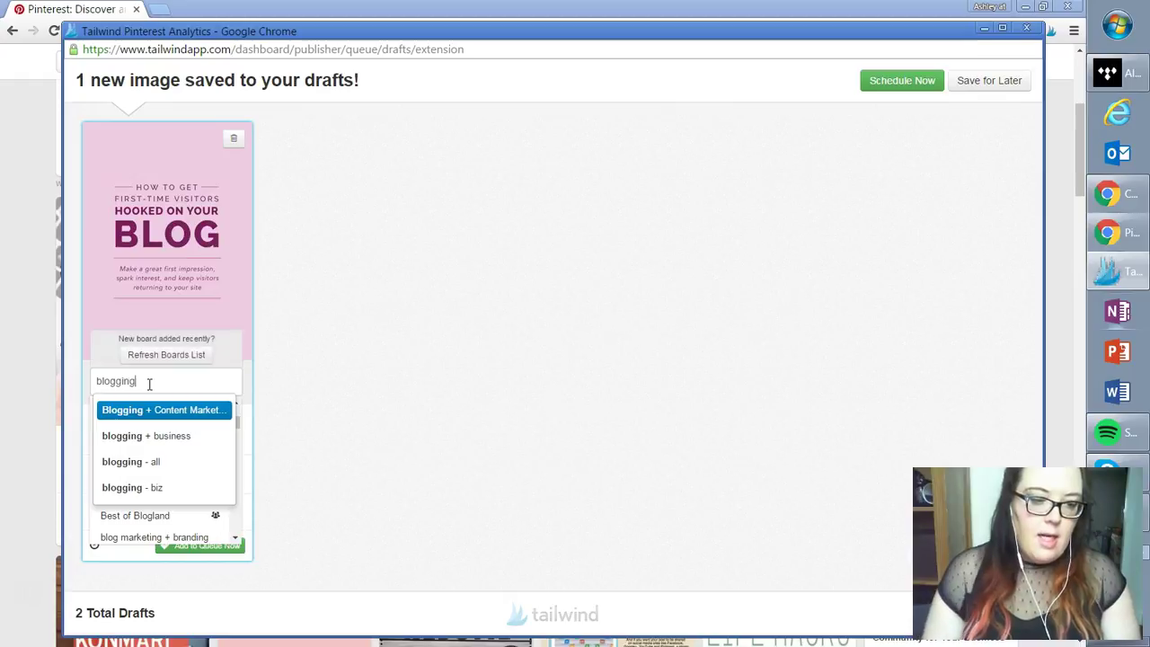
left_click(130, 438)
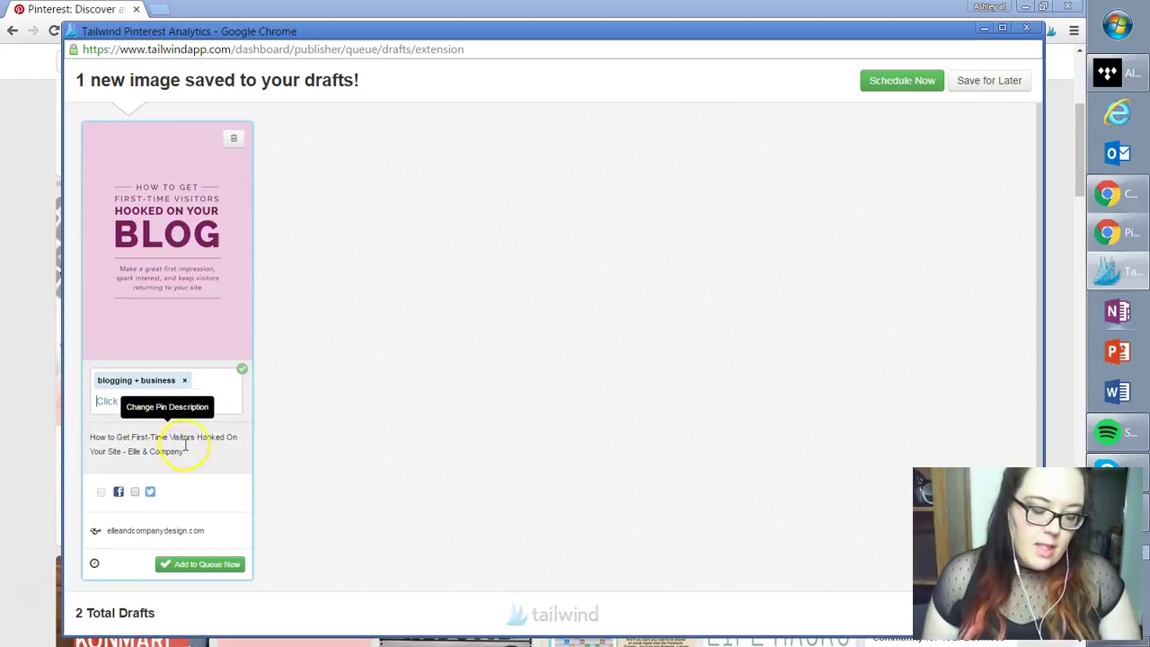
left_click(193, 566)
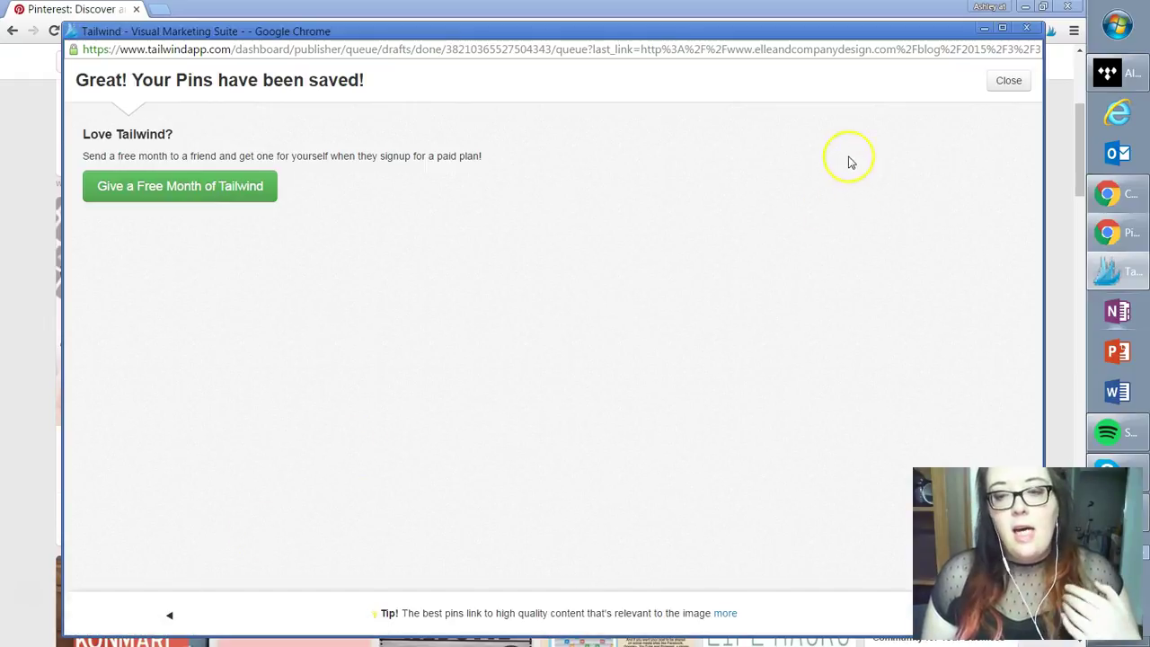
Close the popup, load Tailwind in a new tab, and open Dashboard > Publish > Scheduled Pins.
left_click(1025, 29)
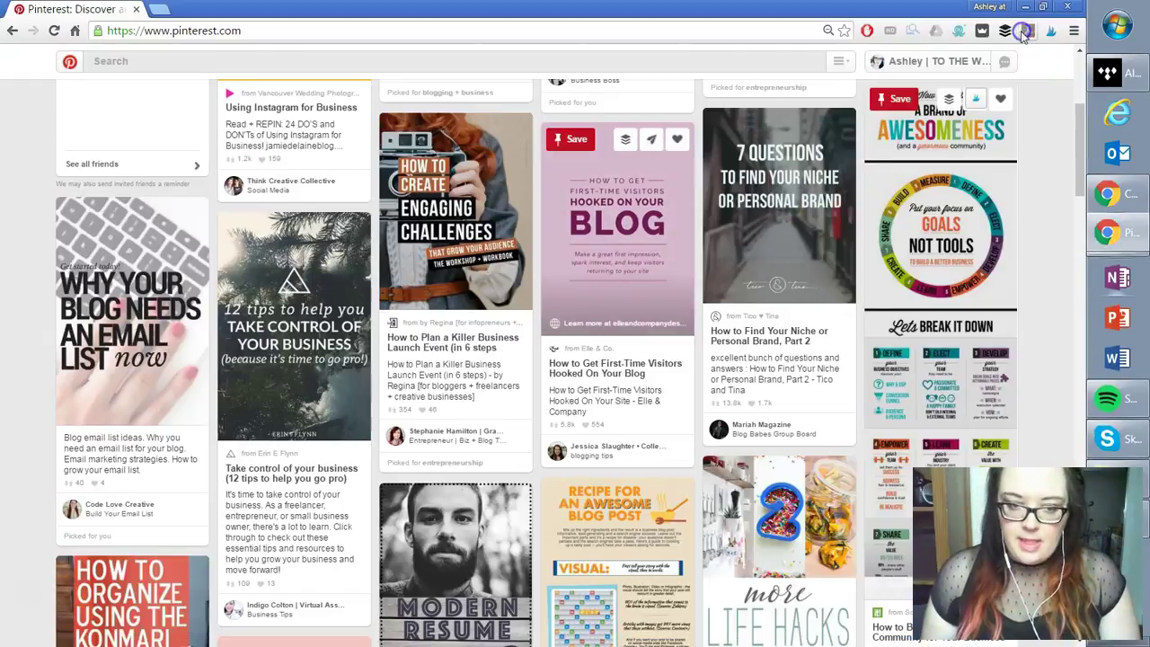
left_click(160, 9)
type("tailwind")
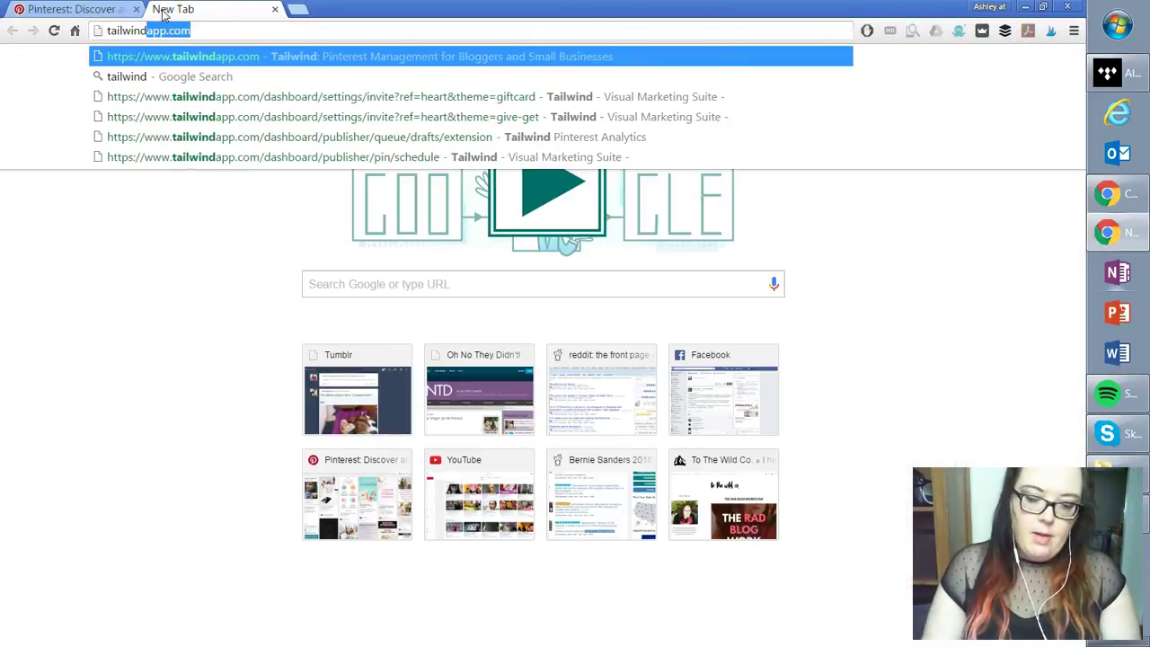
key("Return")
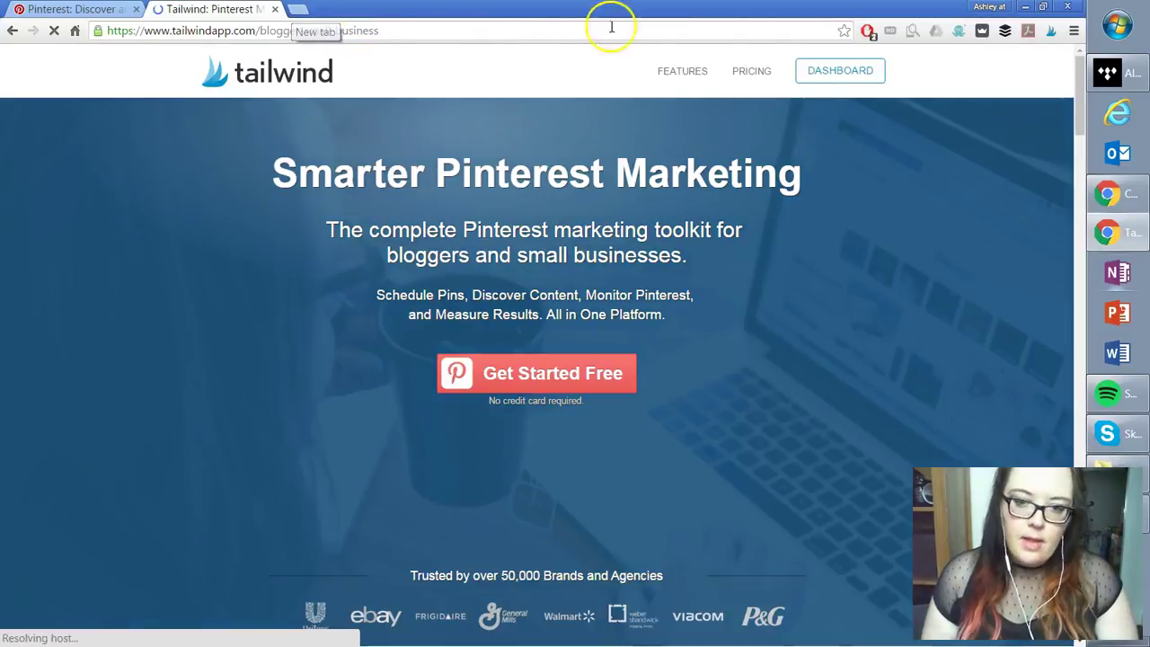
left_click(845, 76)
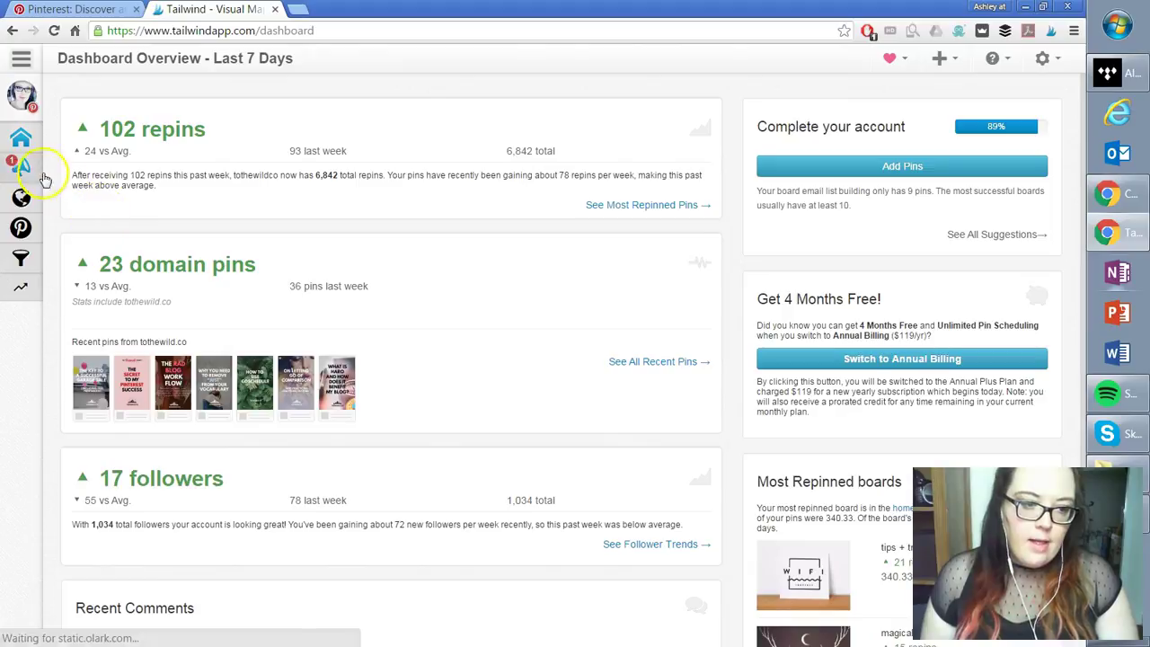
left_click(68, 169)
left_click(86, 220)
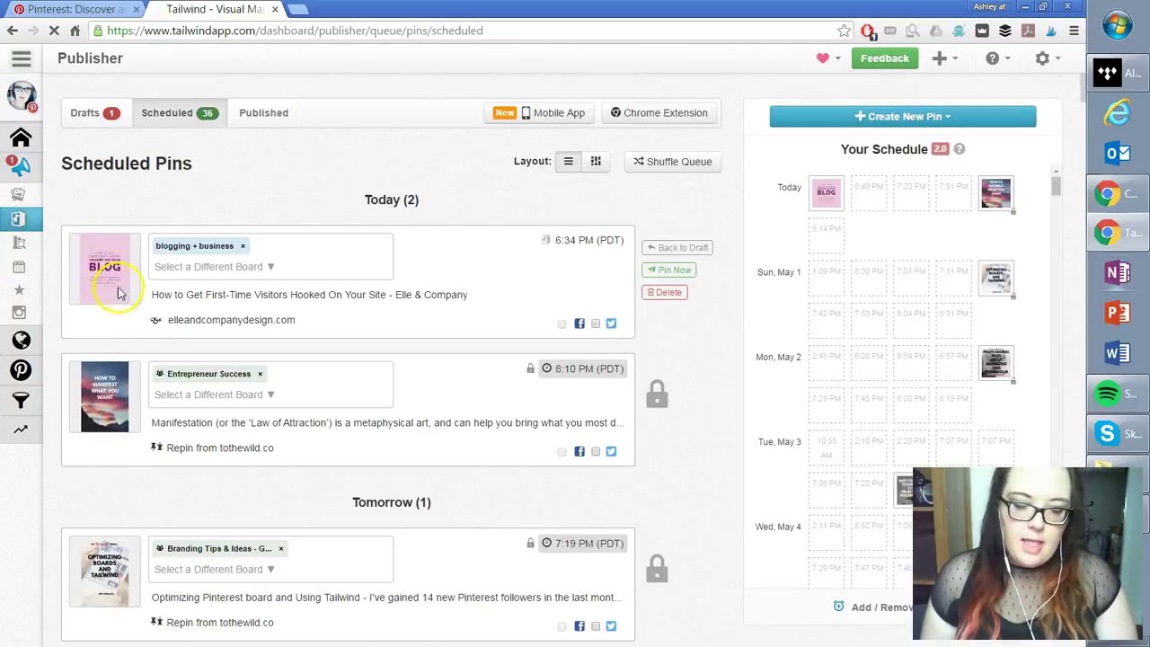
mouse_move(826, 193)
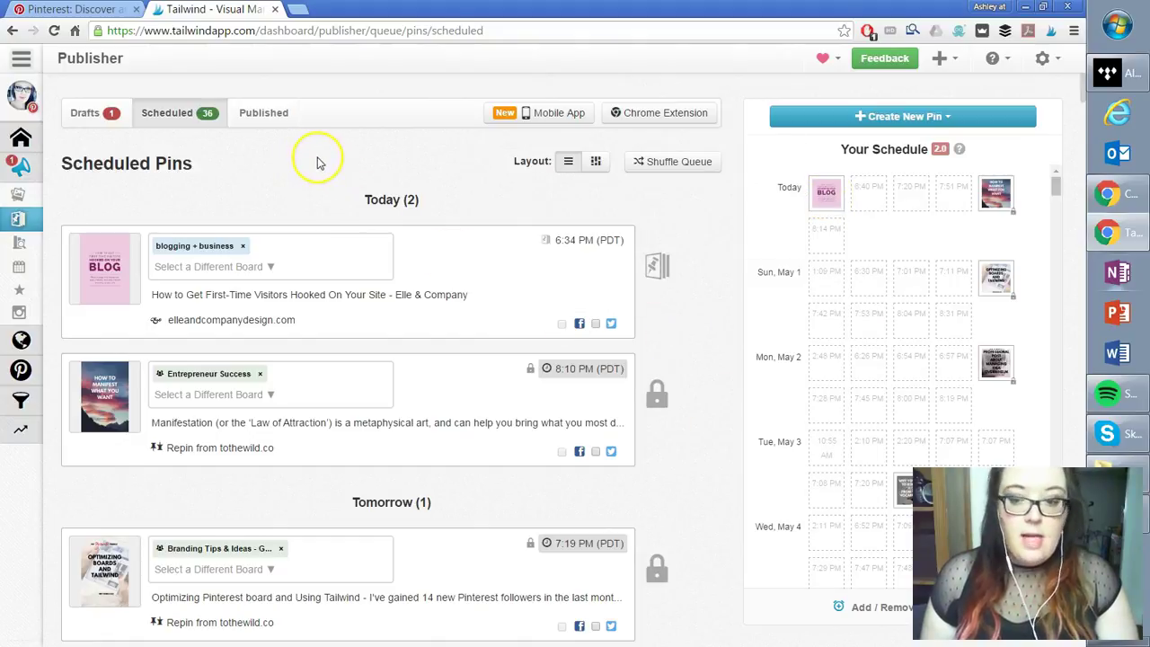
Send the BLOG pin from Pinterest to Tailwind again and save it for later as a draft.
left_click(89, 15)
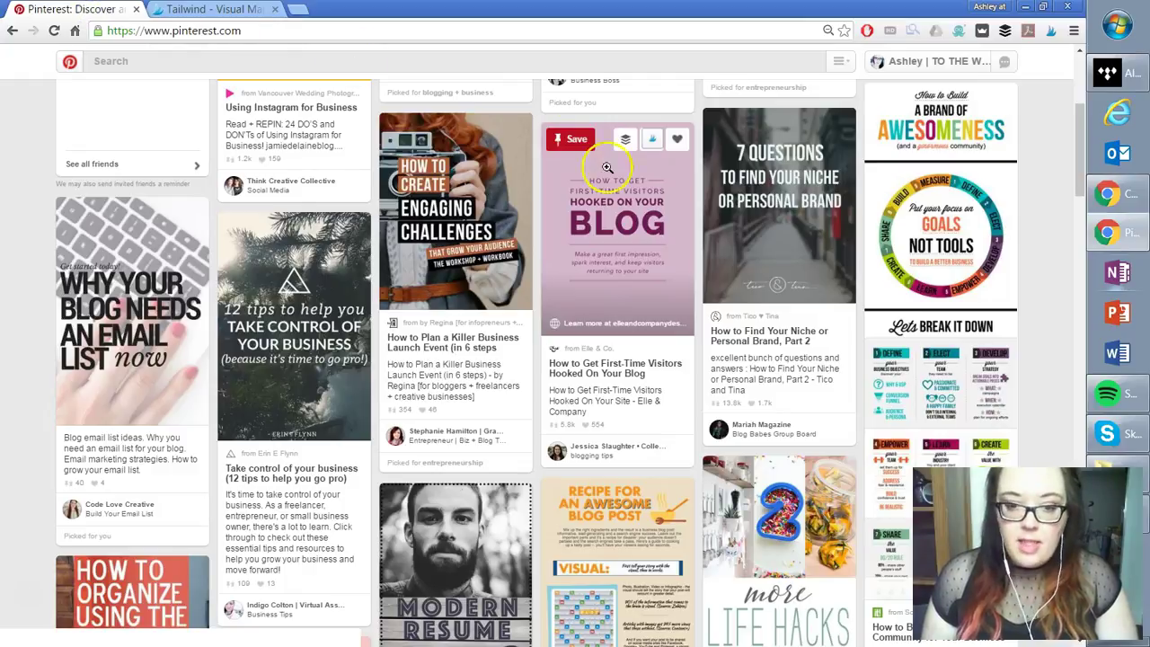
left_click(650, 141)
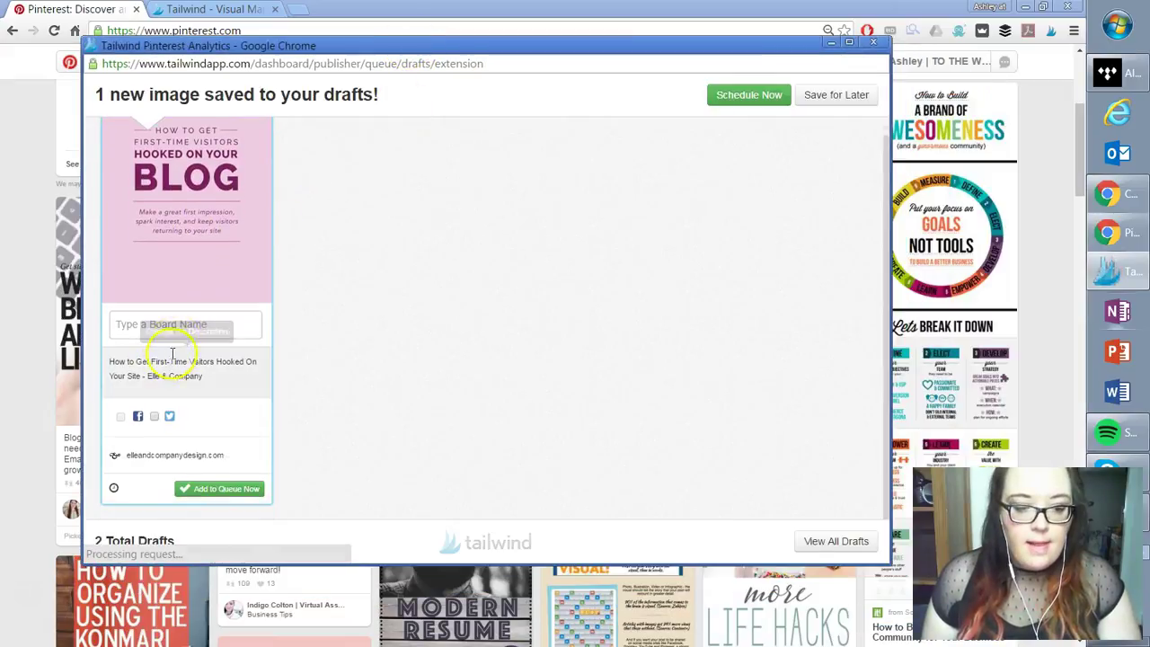
scroll(179, 327, "down", 1)
scroll(609, 303, "up", 1)
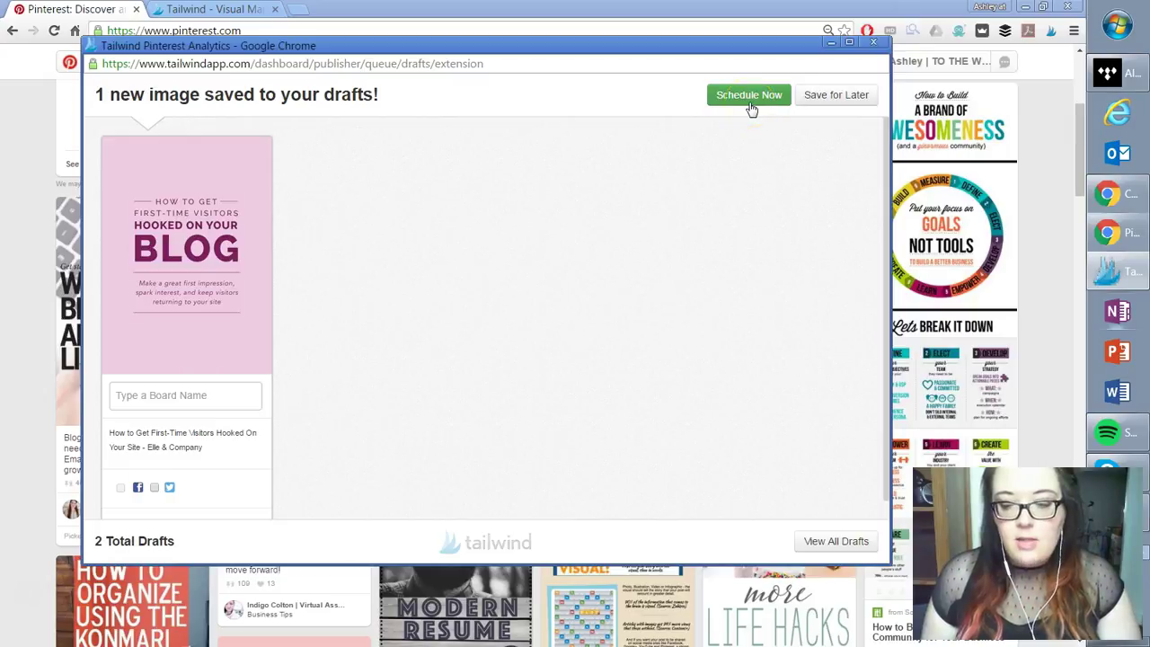
left_click(823, 101)
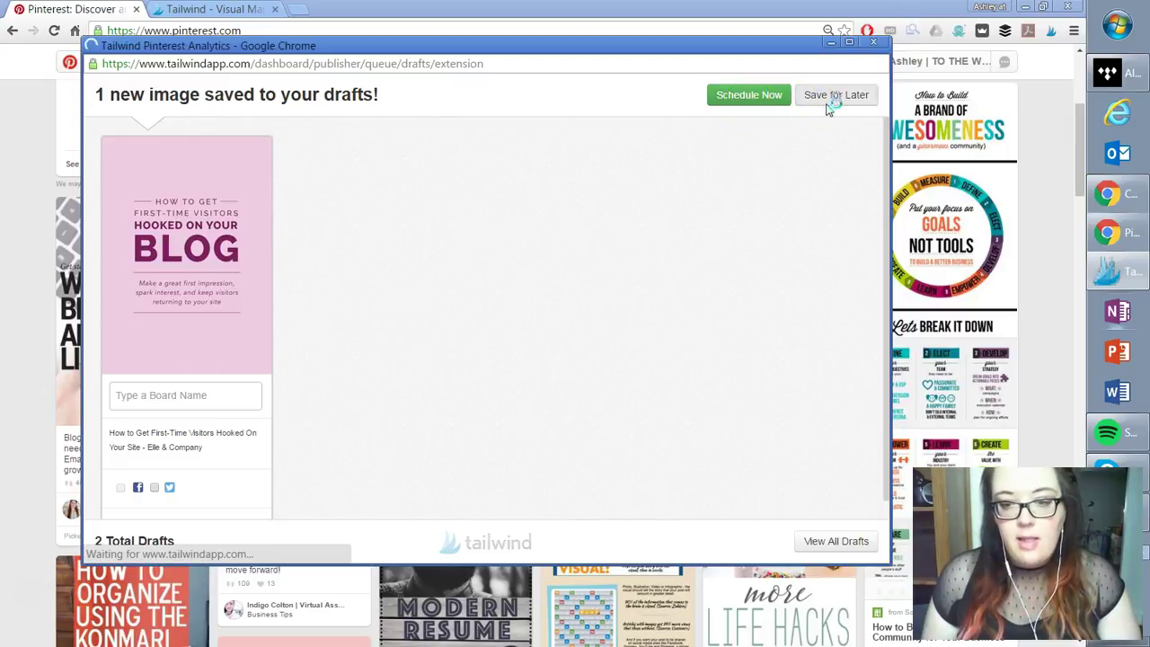
left_click(874, 45)
left_click(216, 9)
Open Tailwind Drafts and add the 'blogging - all' board group to the BLOG draft.
mouse_move(23, 180)
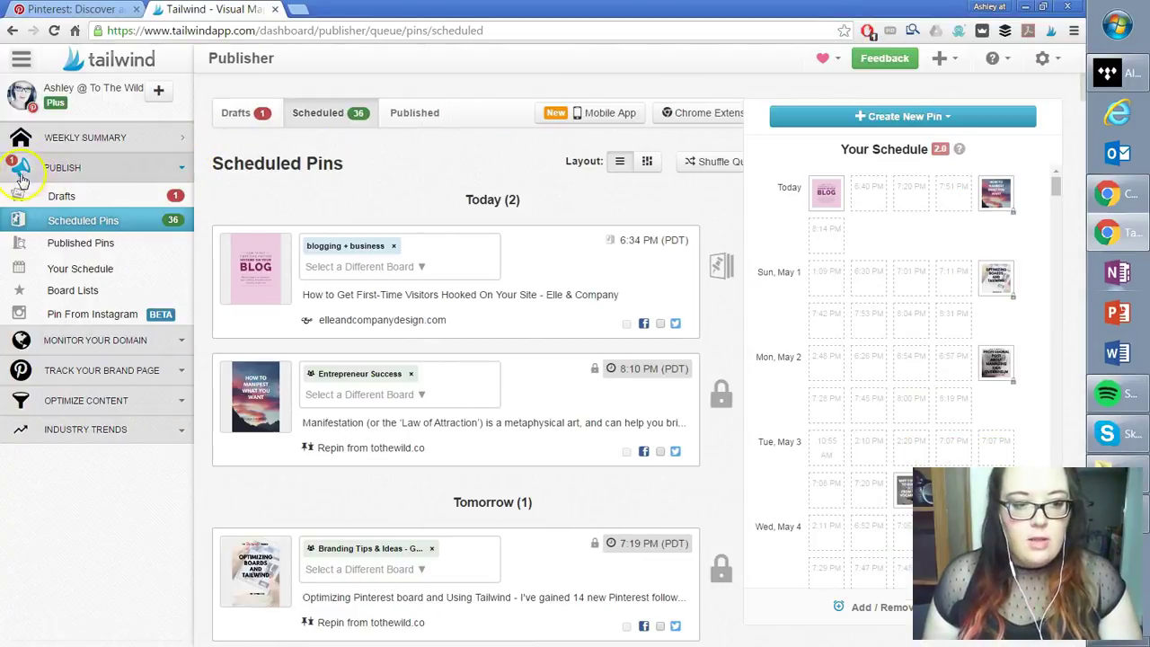
left_click(59, 198)
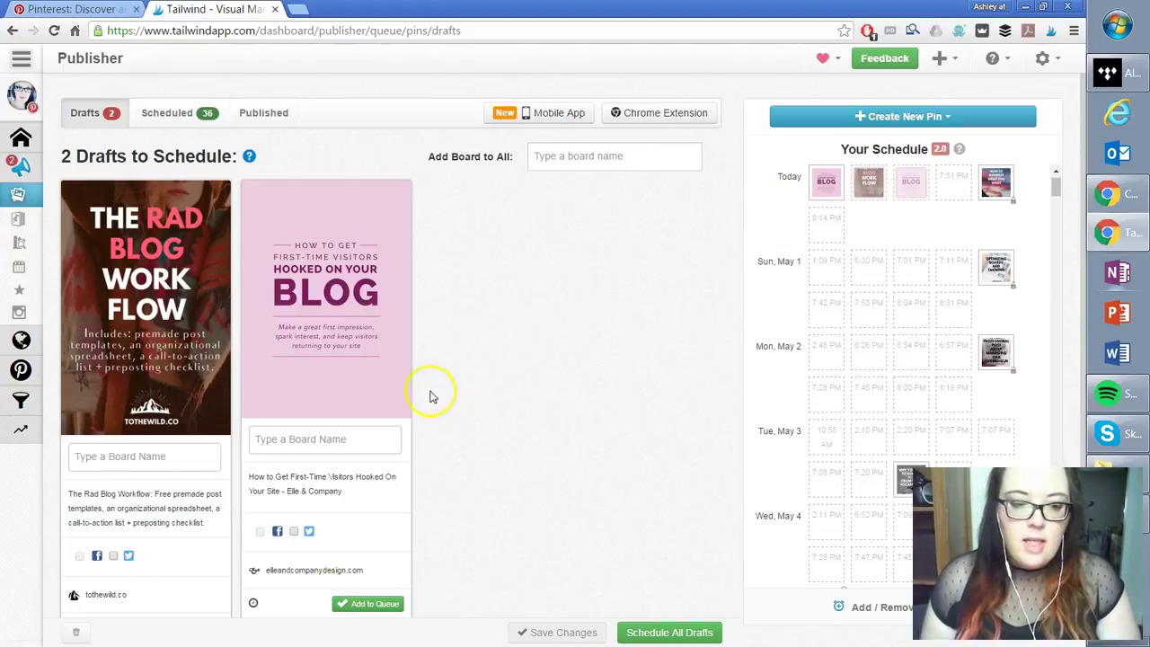
scroll(476, 257, "down", 1)
left_click(319, 381)
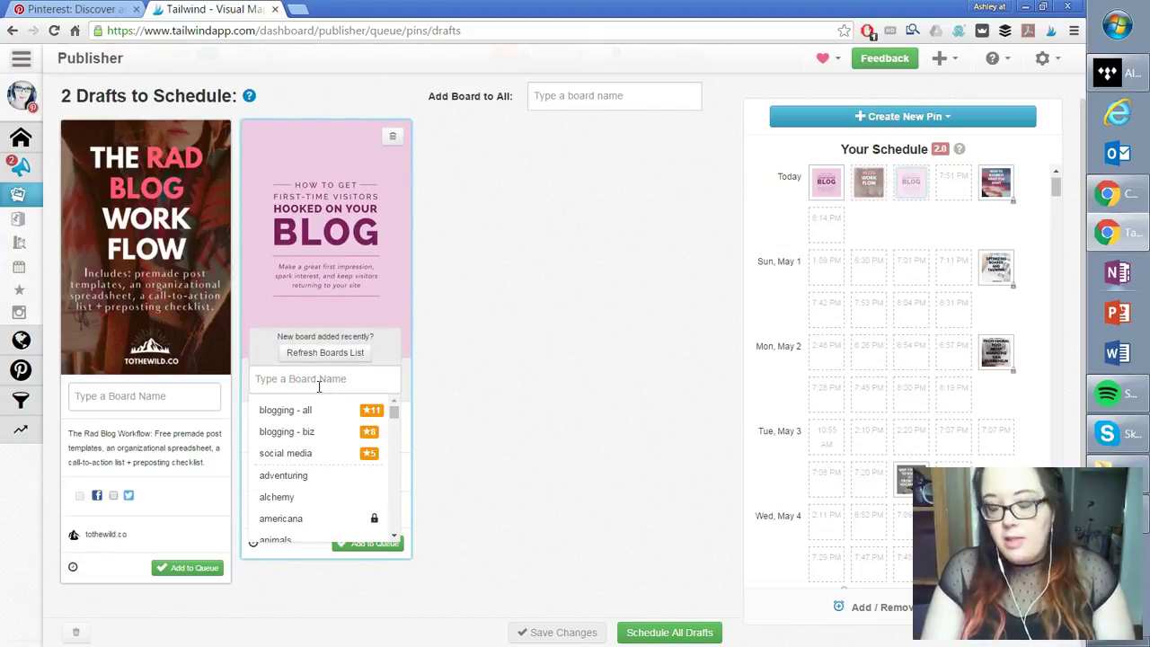
type("blogging")
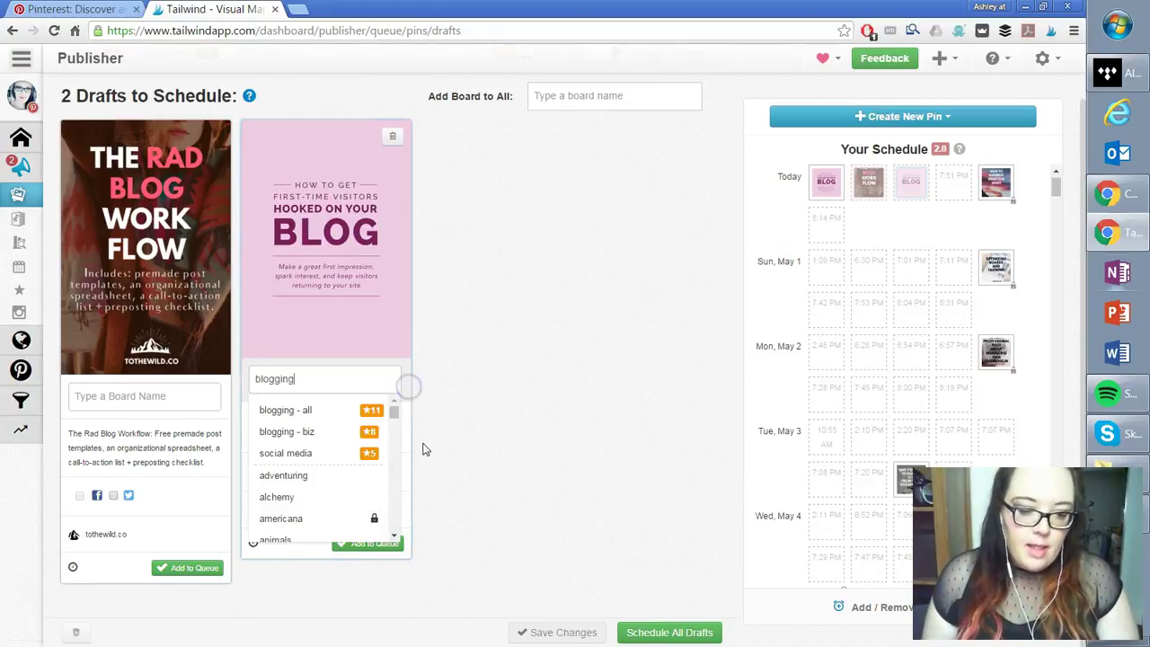
left_click(273, 415)
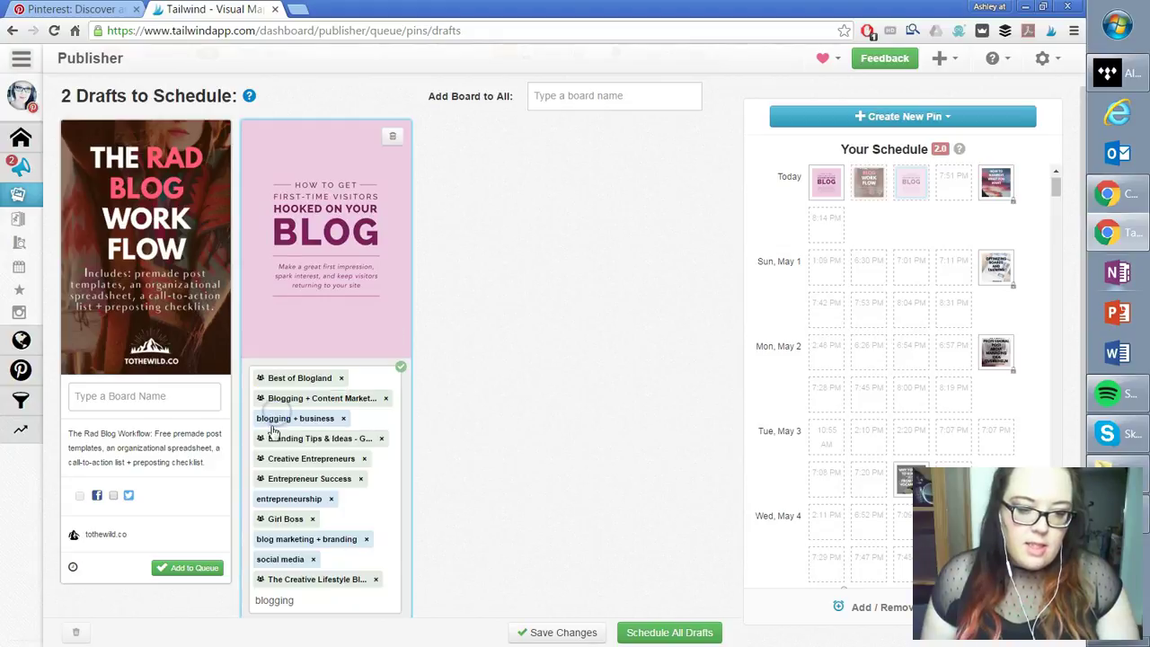
Add the BLOG draft to the queue, then trash the draft and confirm deletion.
scroll(452, 426, "down", 2)
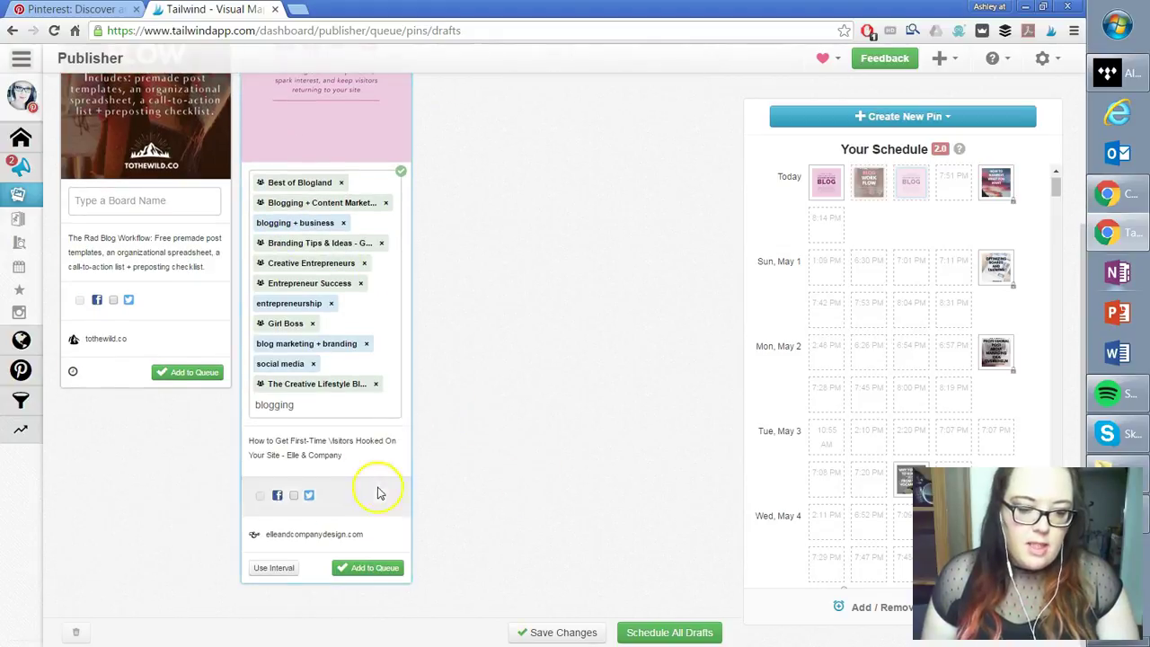
left_click(363, 567)
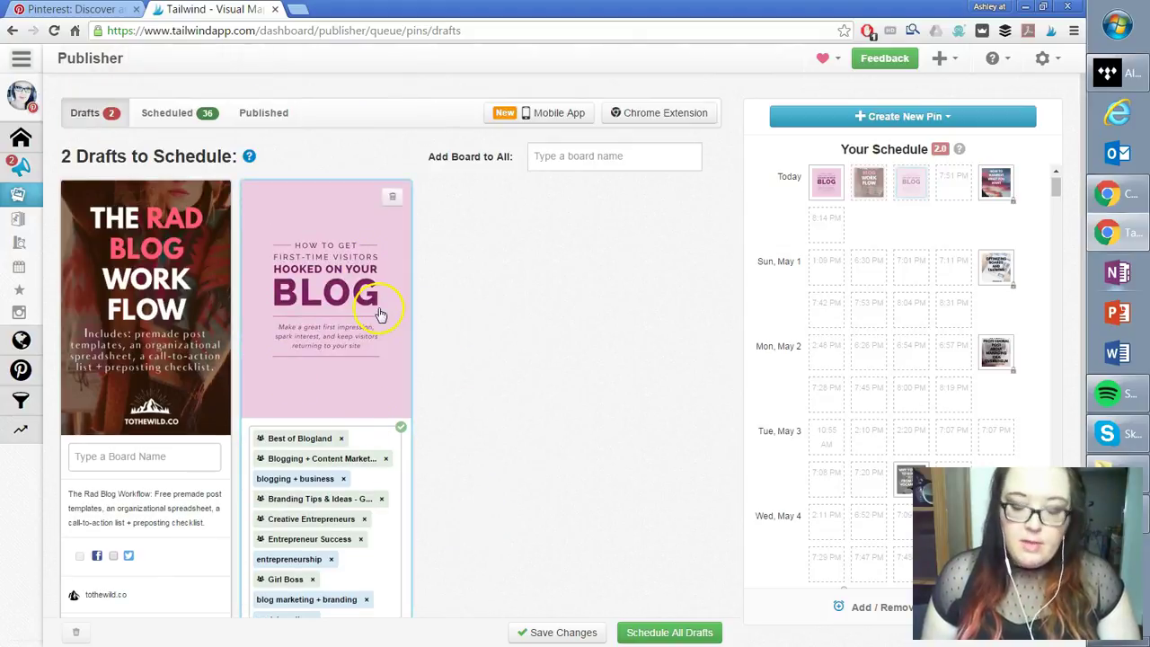
left_click(392, 196)
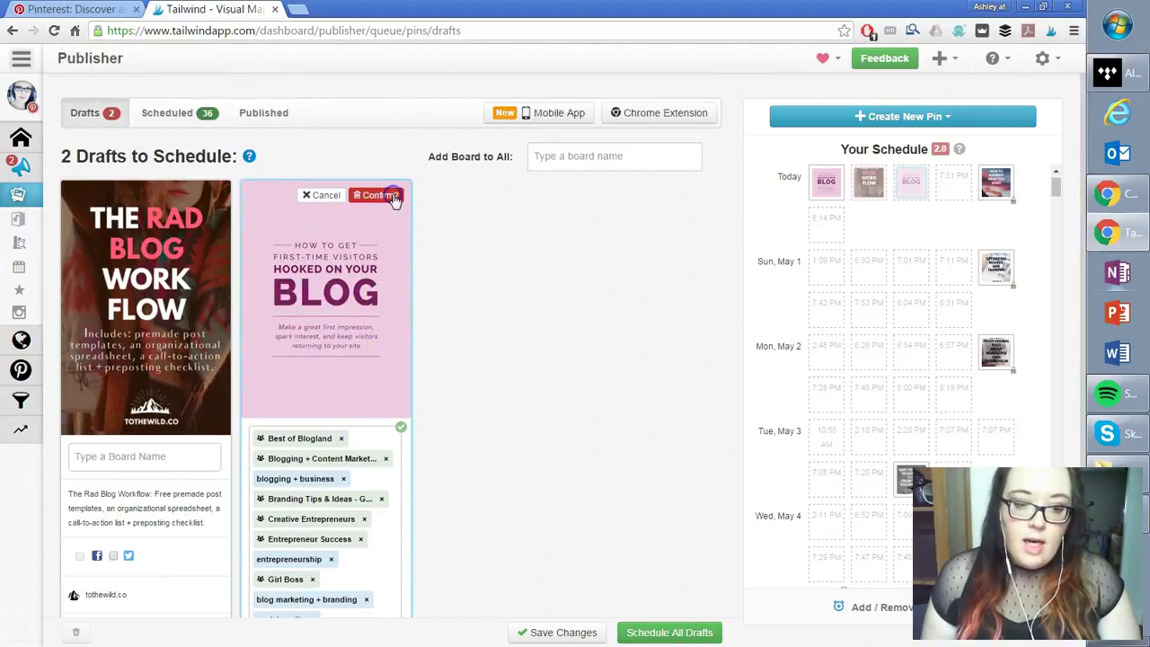
left_click(371, 197)
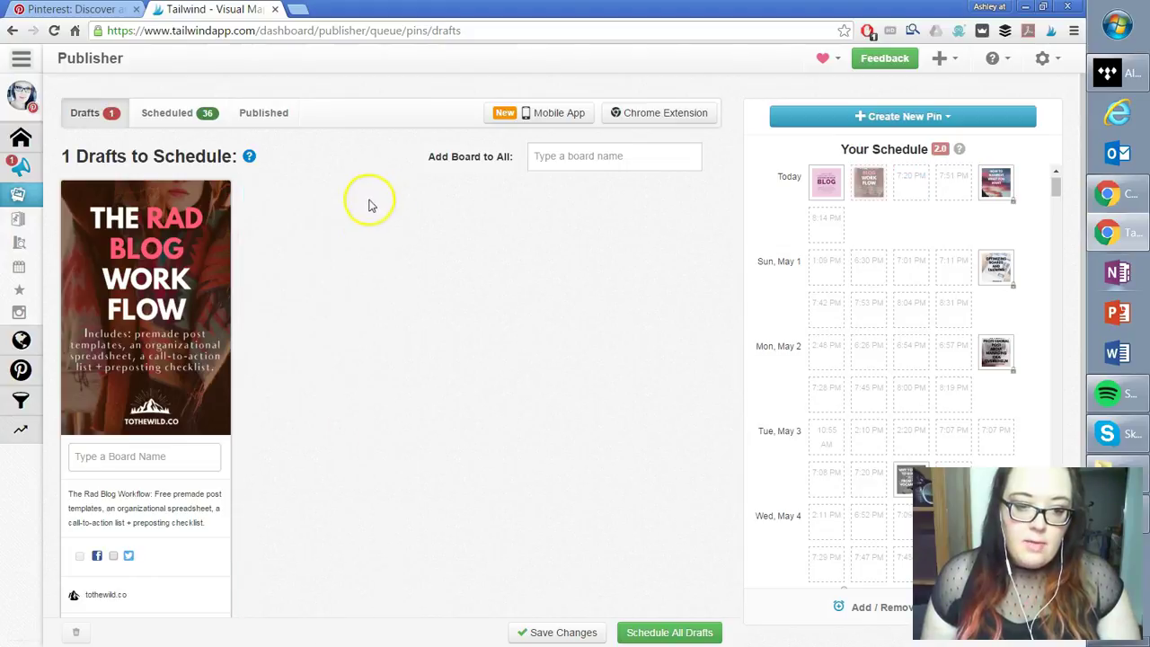
Leave Tailwind's Drafts page without saving and view the scheduled BLOG pin in Scheduled Pins.
mouse_move(7, 162)
left_click(100, 225)
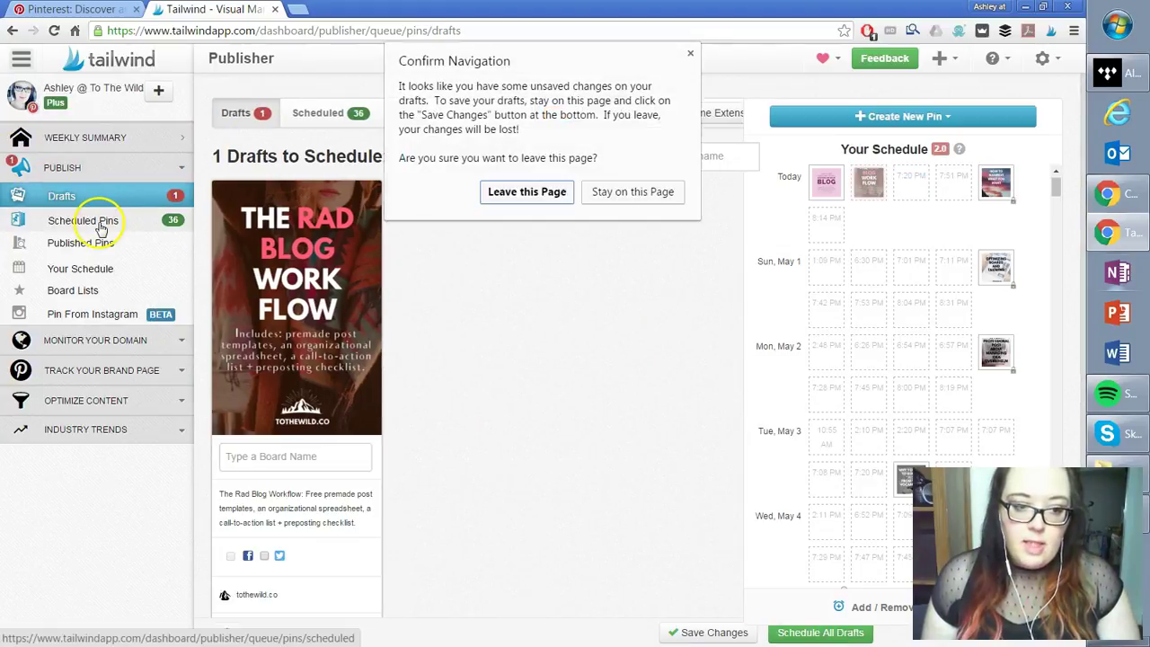
left_click(539, 193)
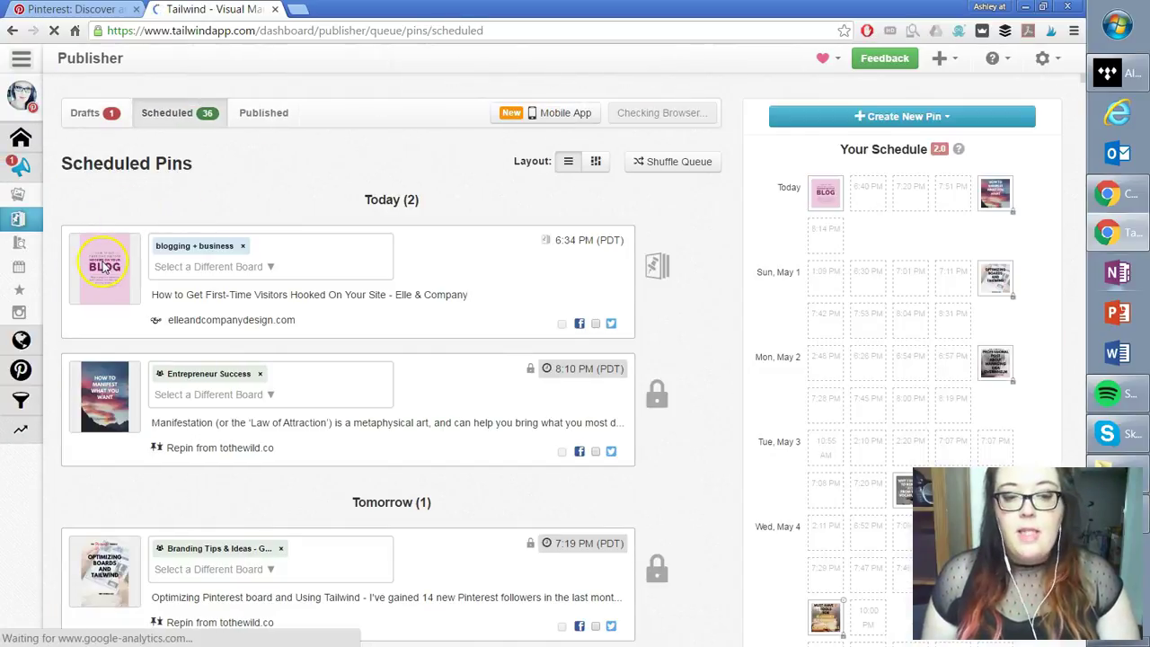
Switch back to the Pinterest home feed.
mouse_move(109, 264)
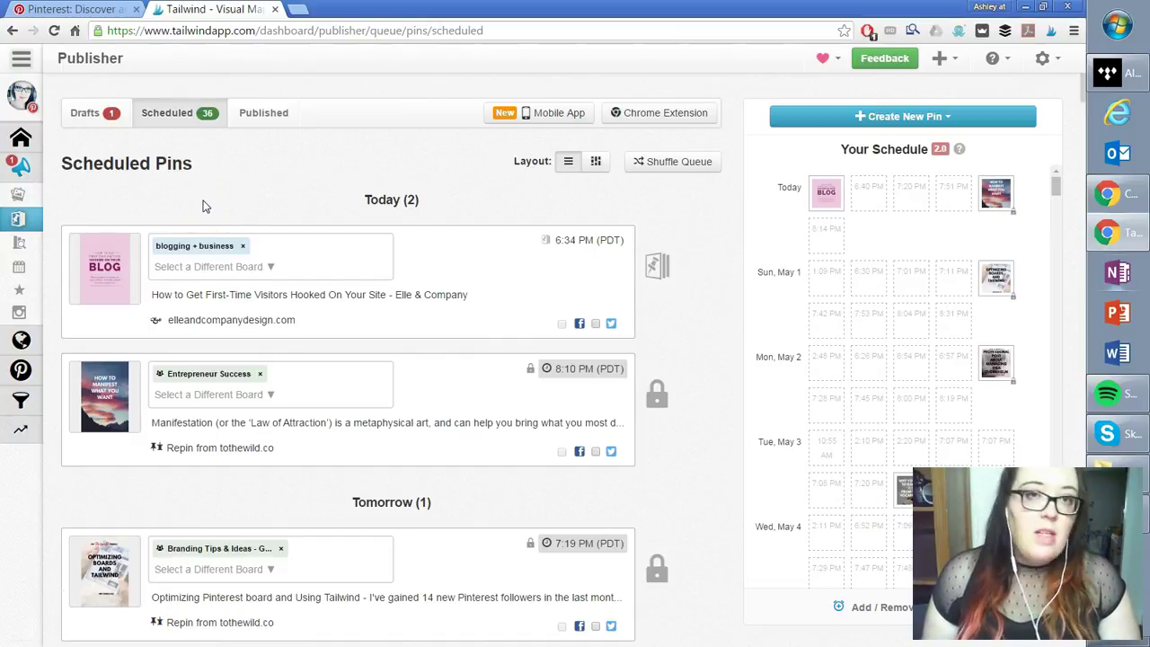
left_click(74, 9)
mouse_move(547, 146)
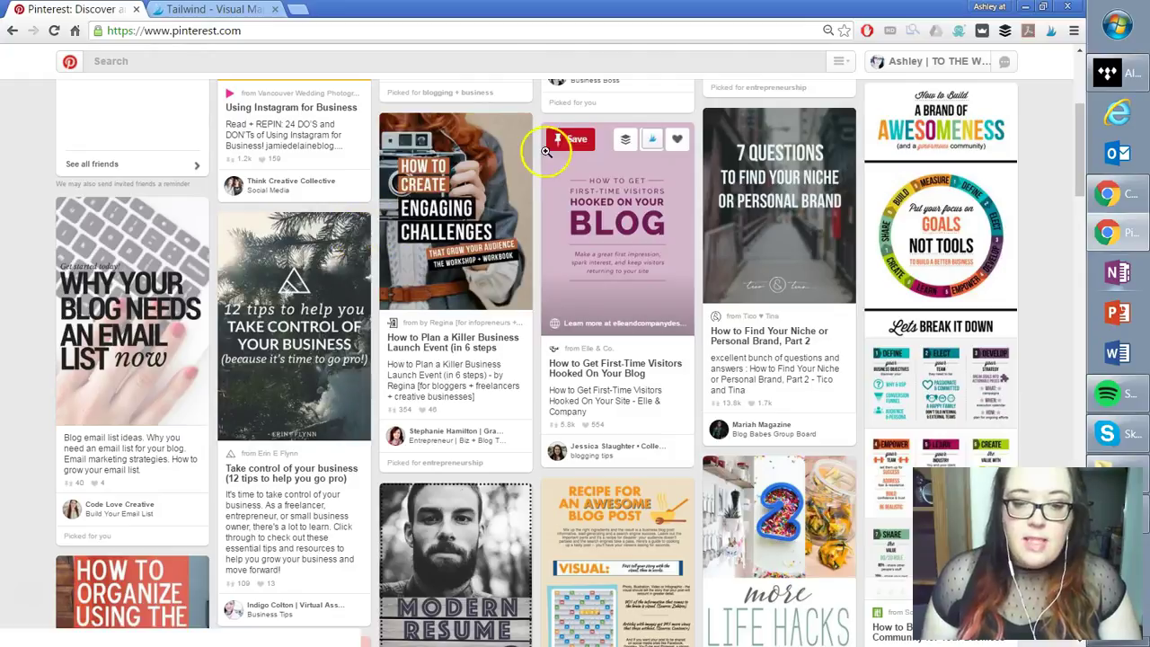